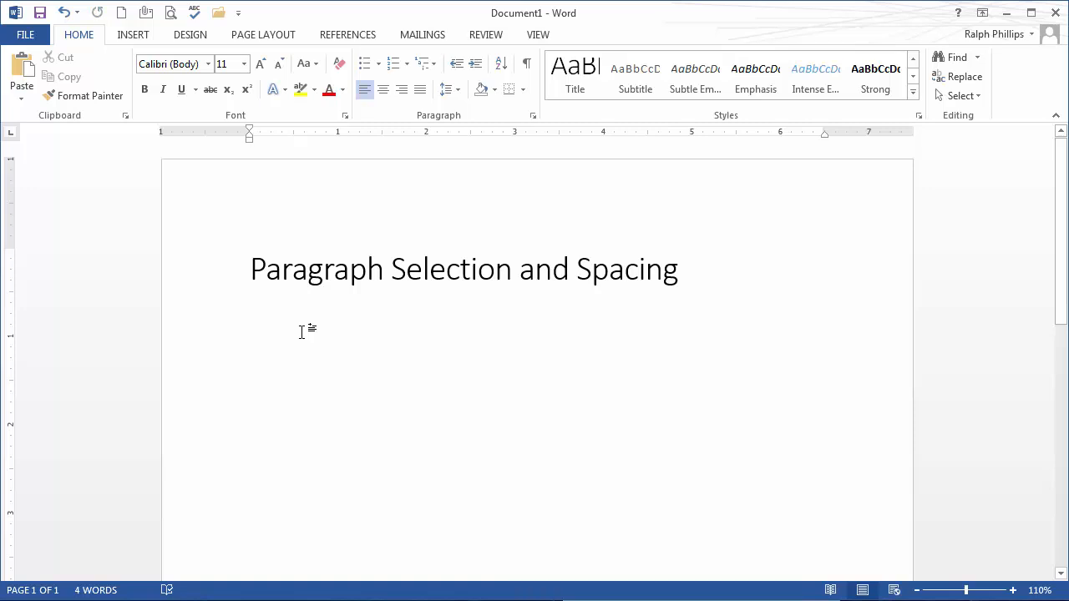
Generate nine placeholder paragraphs of five sentences each below the title using =lorem(9,5).
type("=")
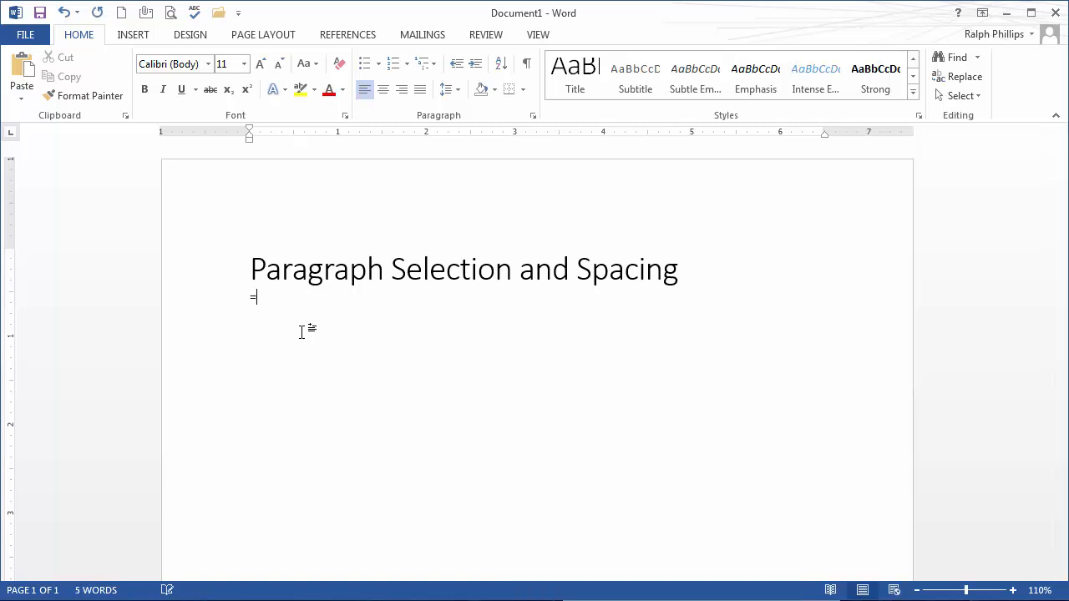
type("lorem(9,5)")
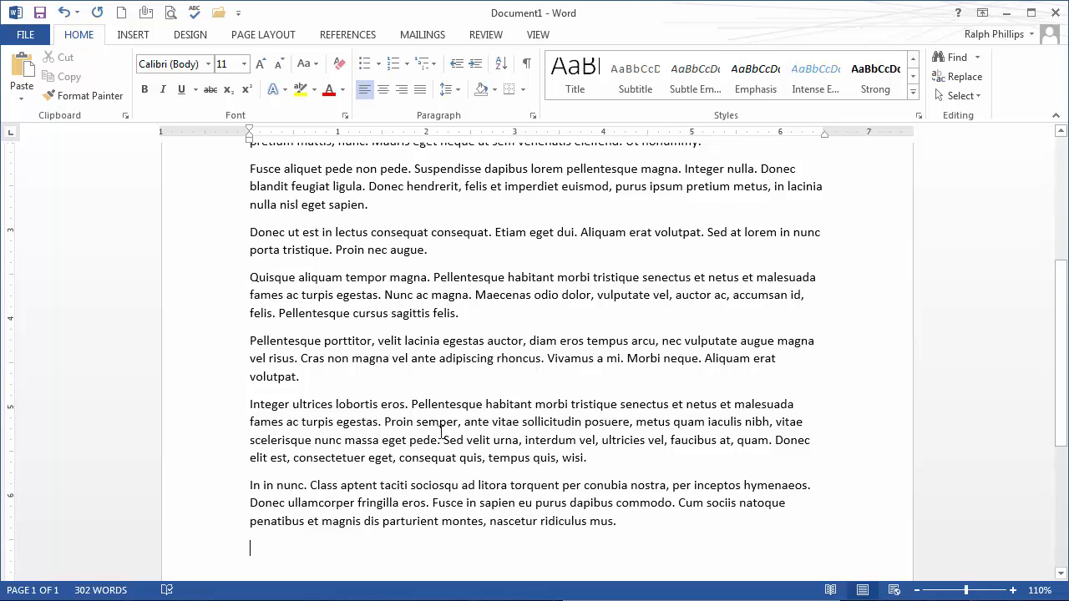
scroll(440, 428, "up", 4)
scroll(440, 428, "down", 1)
scroll(440, 428, "up", 1)
scroll(440, 428, "down", 1)
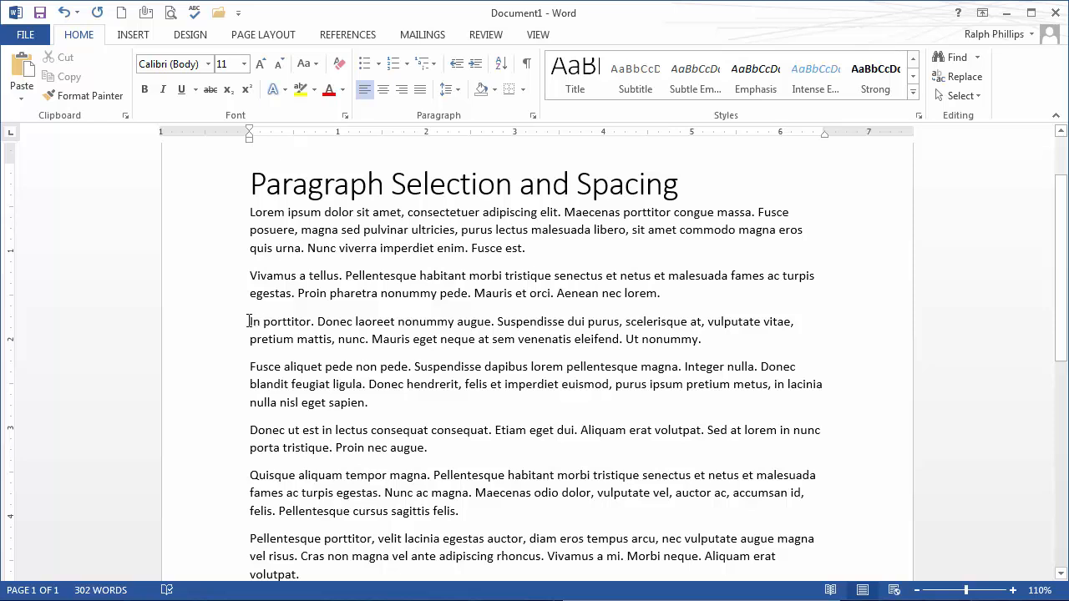
Select the paragraph beginning "In porttitor" from start to end, clear it, and select the first body paragraph the same way.
left_click_drag(250, 321, 751, 338)
left_click(255, 275)
left_click_drag(250, 211, 607, 251)
left_click(578, 301)
Select the whole first body paragraph from within its text, extend the selection through the "Quisque aliquam" paragraph, and clear it.
triple_click(392, 232)
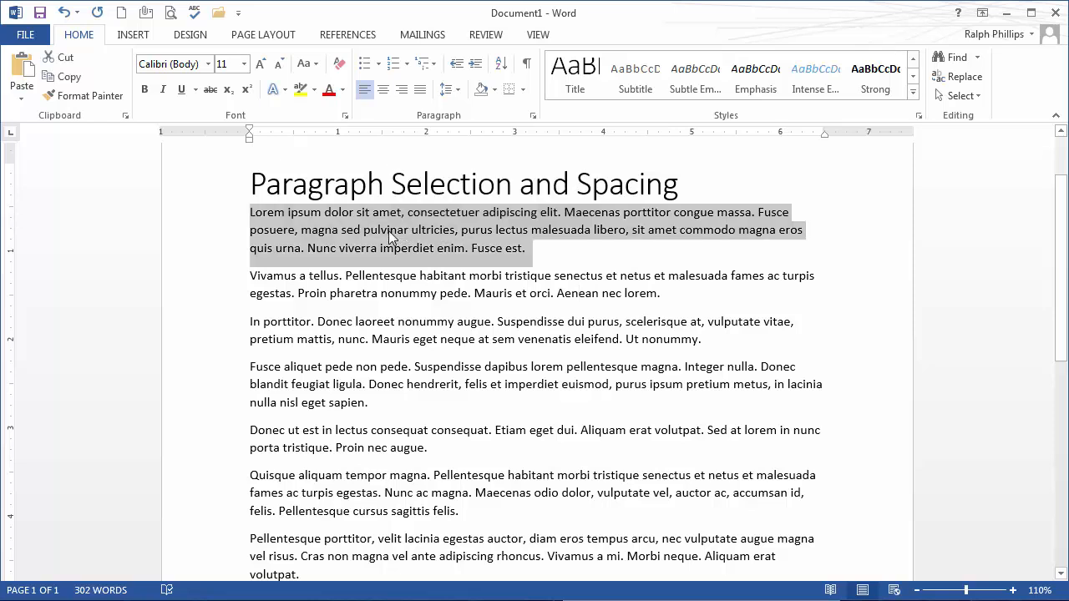
left_click(393, 236)
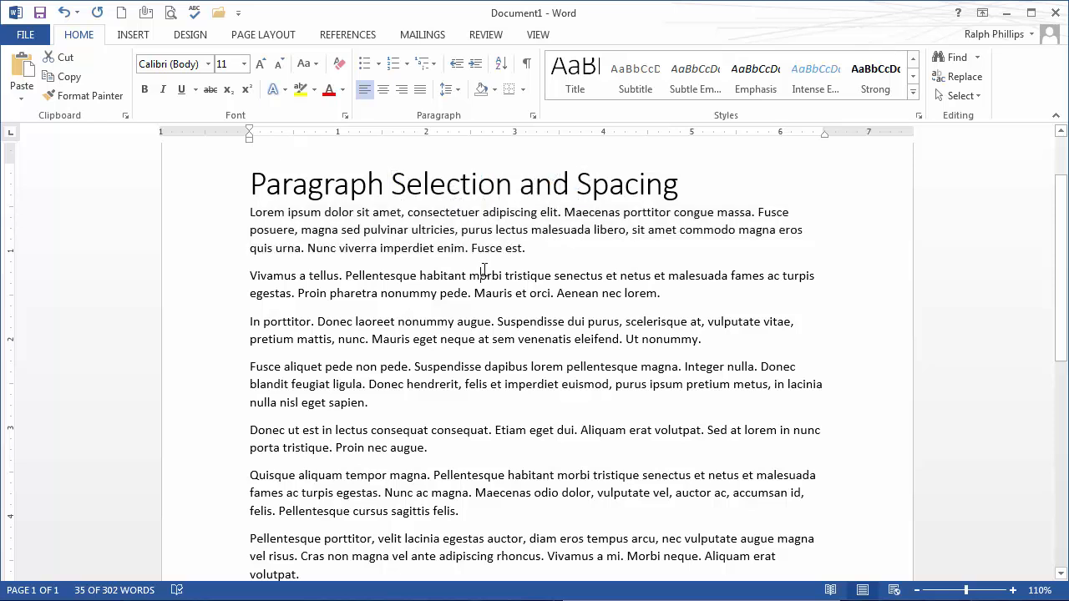
triple_click(396, 236)
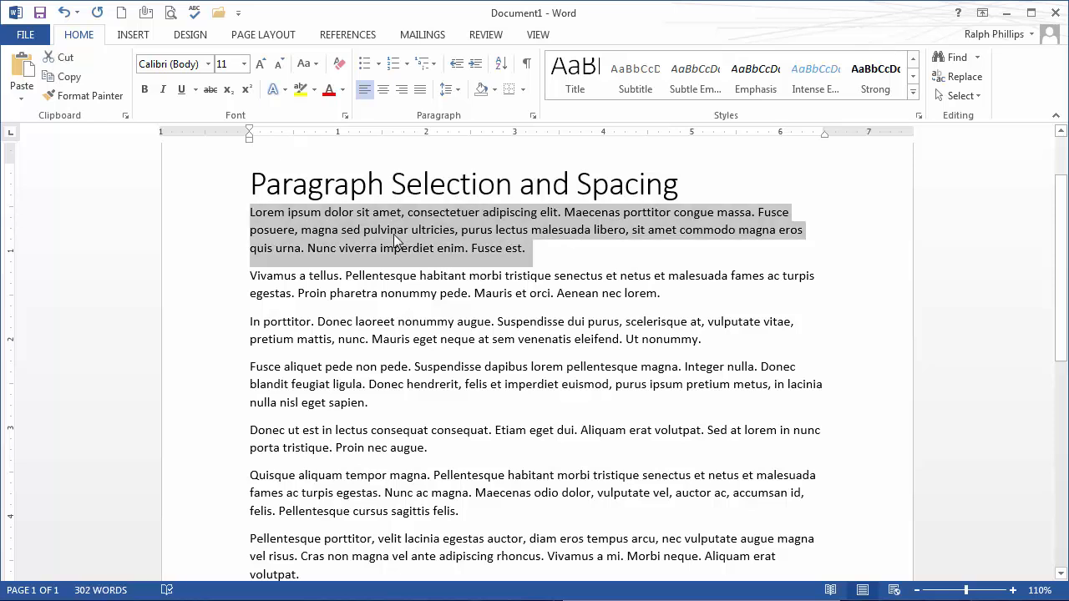
left_click_drag(393, 252, 399, 479)
left_click(584, 258)
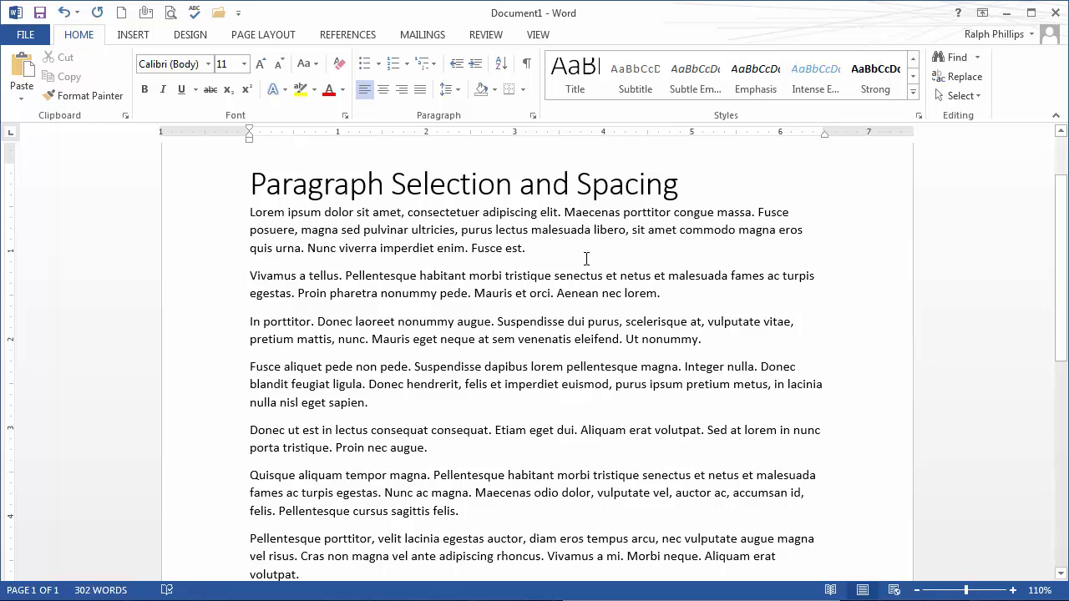
Select the first body paragraph from the page margin, and select the "Vivamus" through "Quisque aliquam" paragraphs in the same manner.
double_click(203, 241)
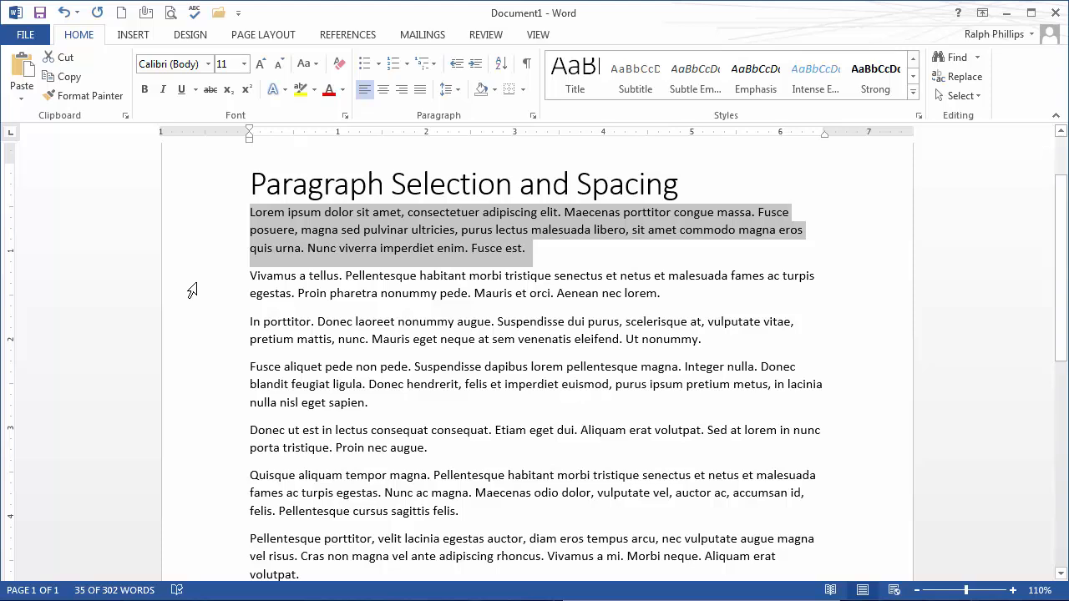
double_click(192, 289)
left_click_drag(192, 289, 197, 499)
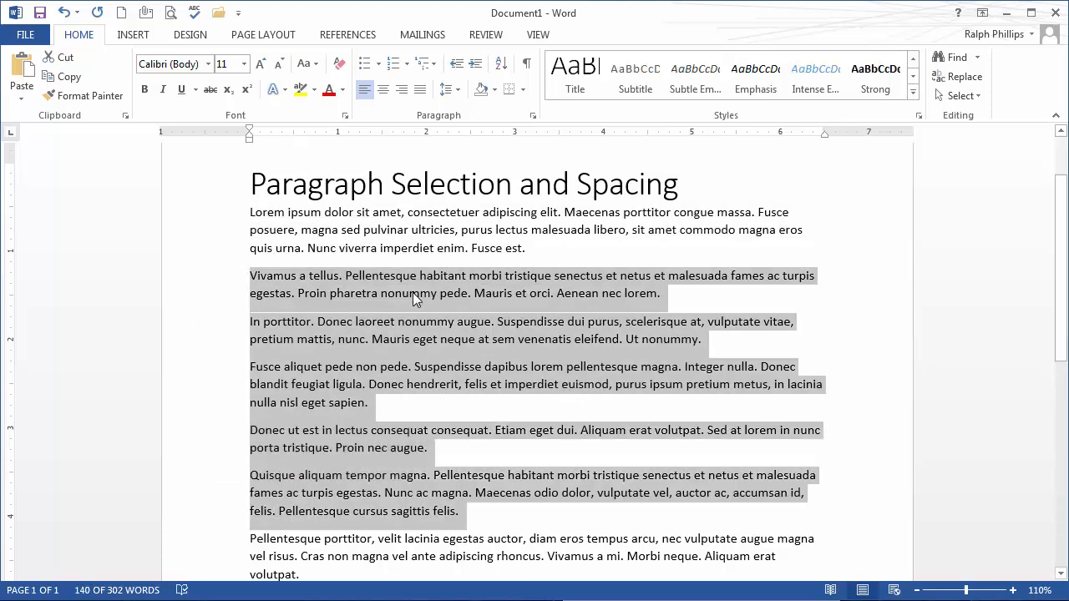
left_click(408, 250)
Select progressively more text from the margin beside the first body paragraph: its second line, the whole paragraph, and the entire document.
left_click(200, 237)
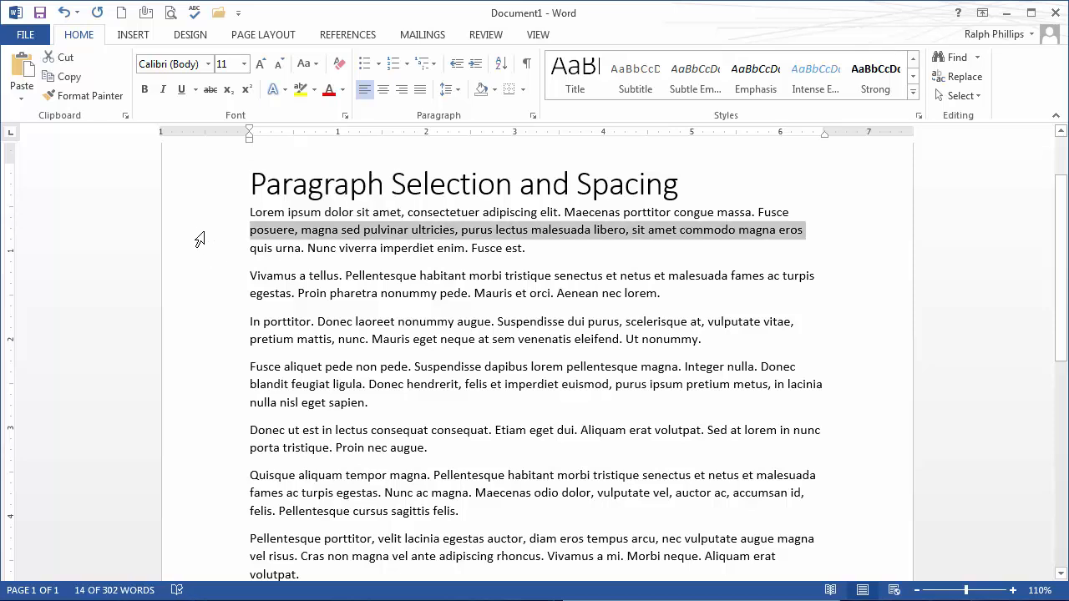
double_click(200, 238)
left_click(267, 248)
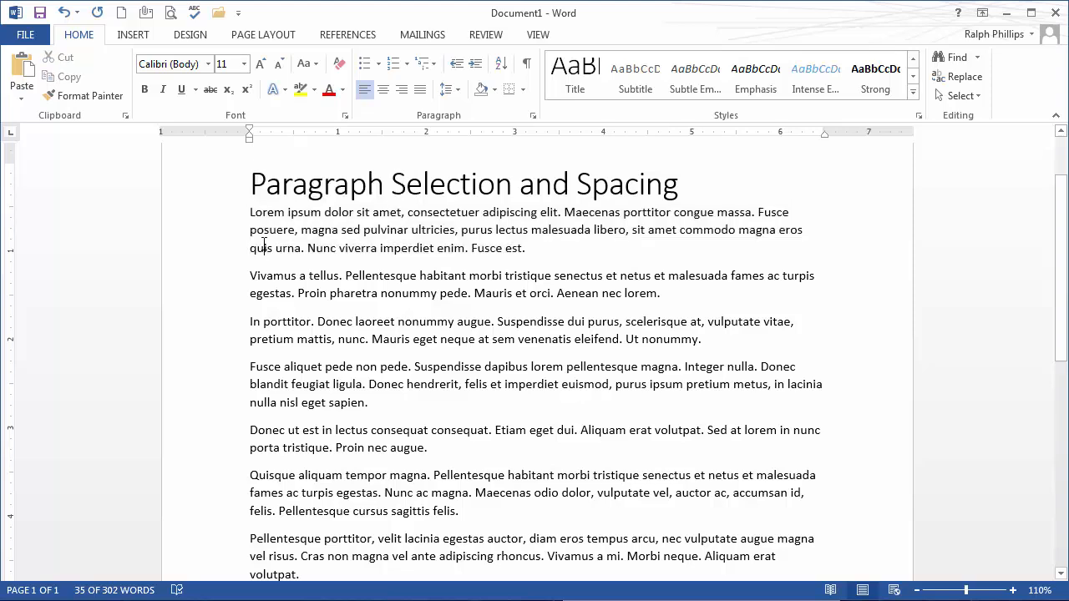
triple_click(198, 239)
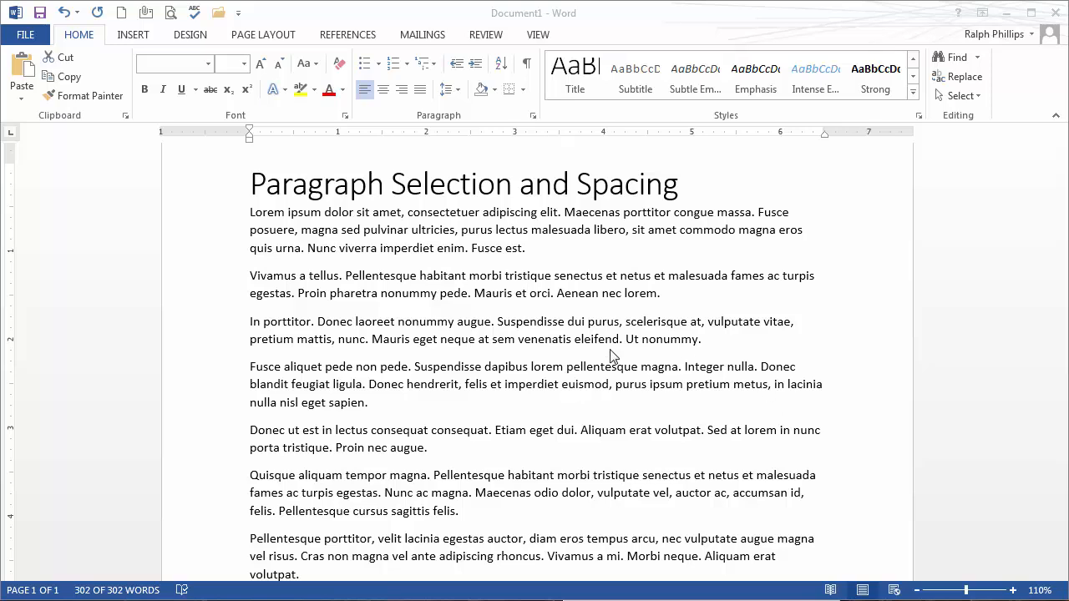
left_click(267, 293)
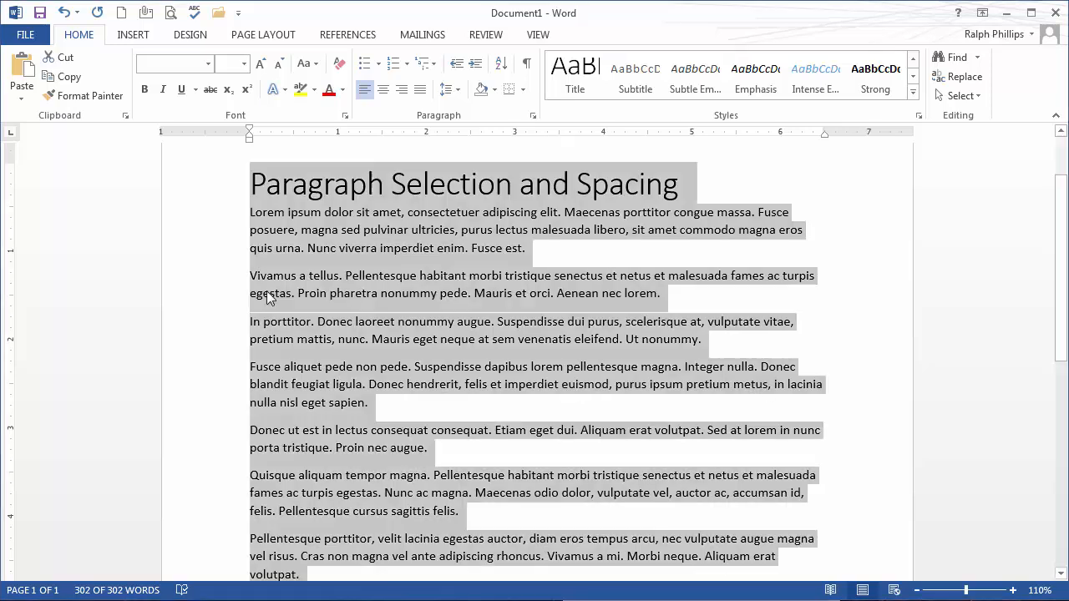
Move the cursor to the start of the "Vivamus" paragraph and extend the selection to the end of its last sentence.
left_click(314, 328)
key("ctrl+Up")
key("ctrl+Up")
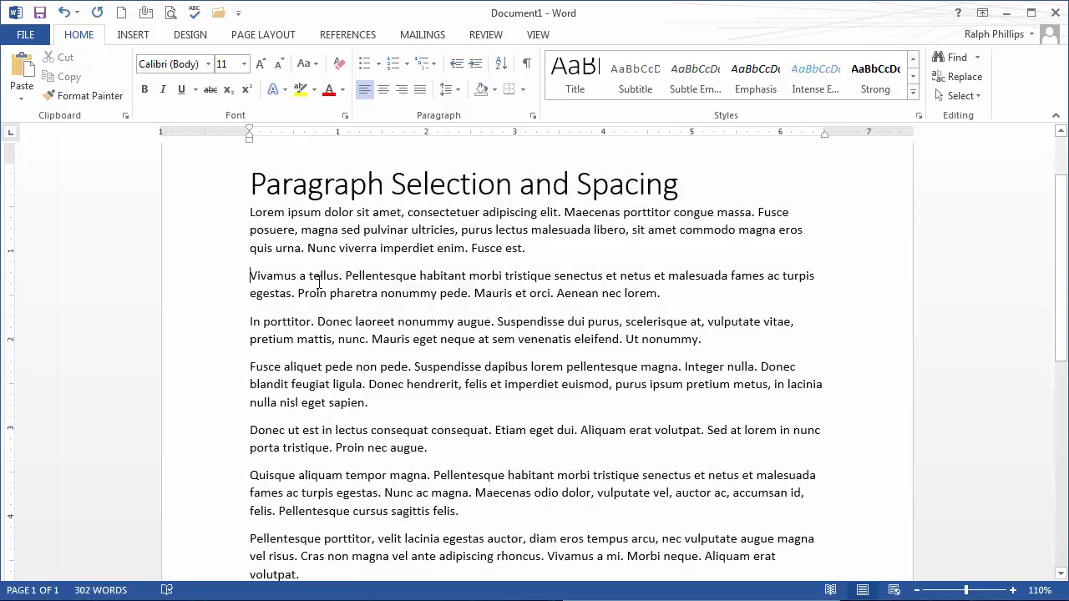
left_click(678, 295, "shift")
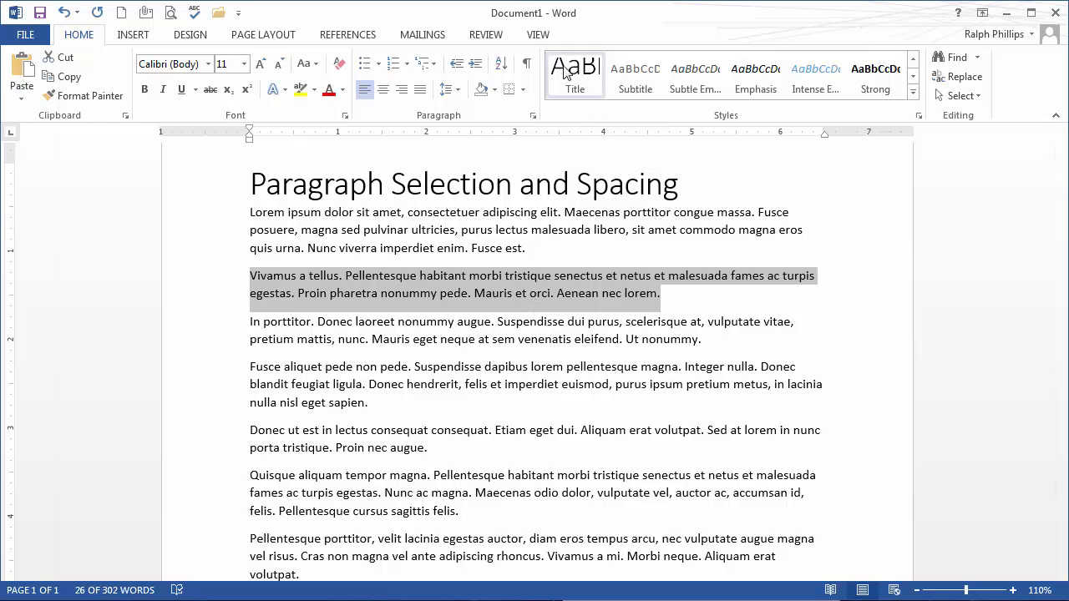
Show the formatting marks and reselect the "Vivamus" paragraph's text without its paragraph mark, clearing the selection.
left_click(526, 64)
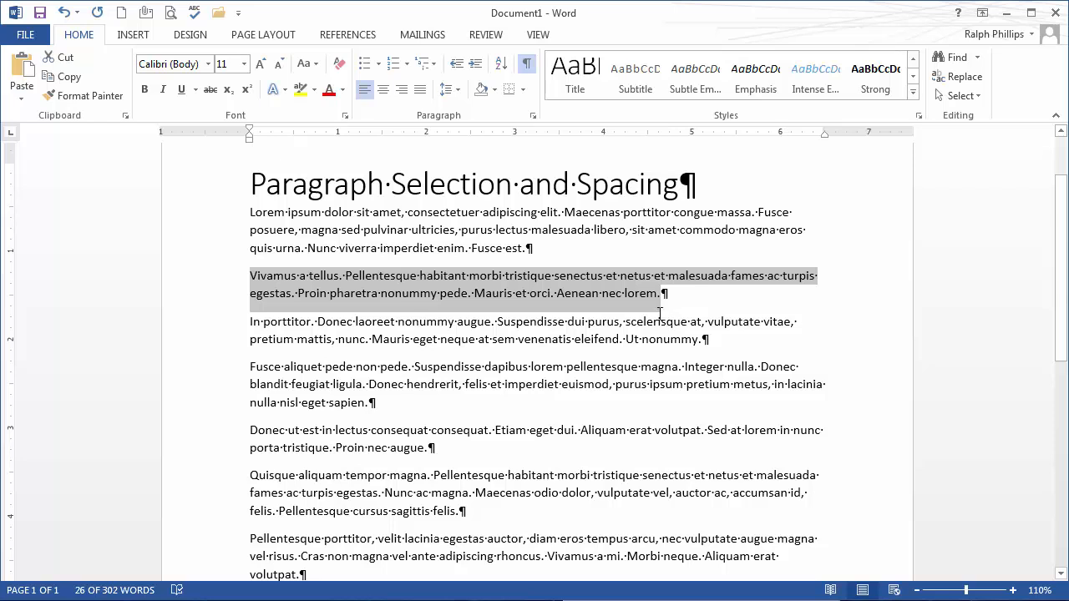
left_click(668, 307)
left_click_drag(251, 279, 668, 302)
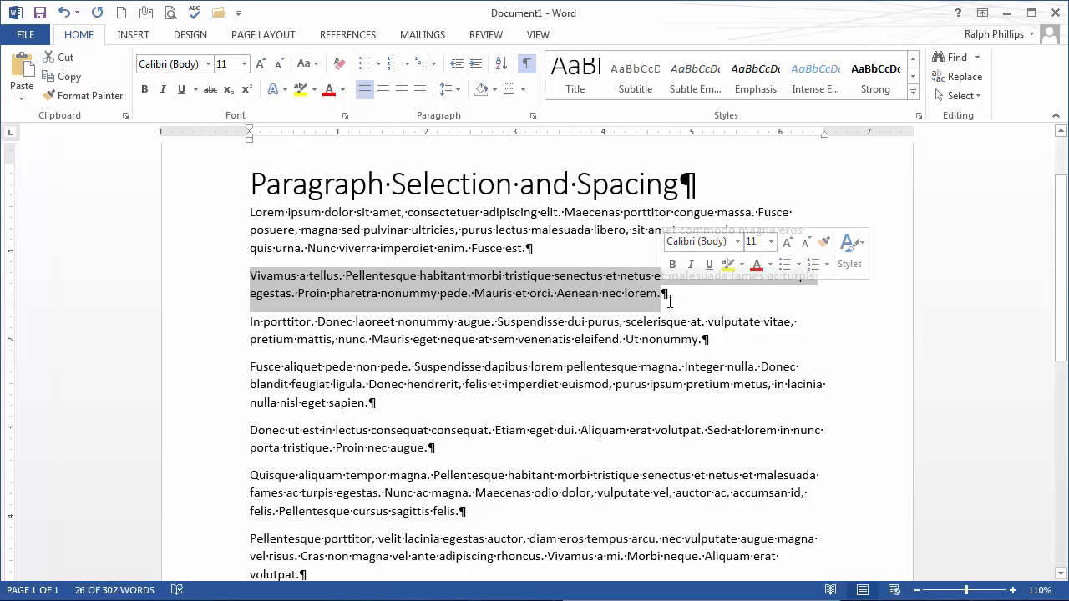
left_click(677, 324)
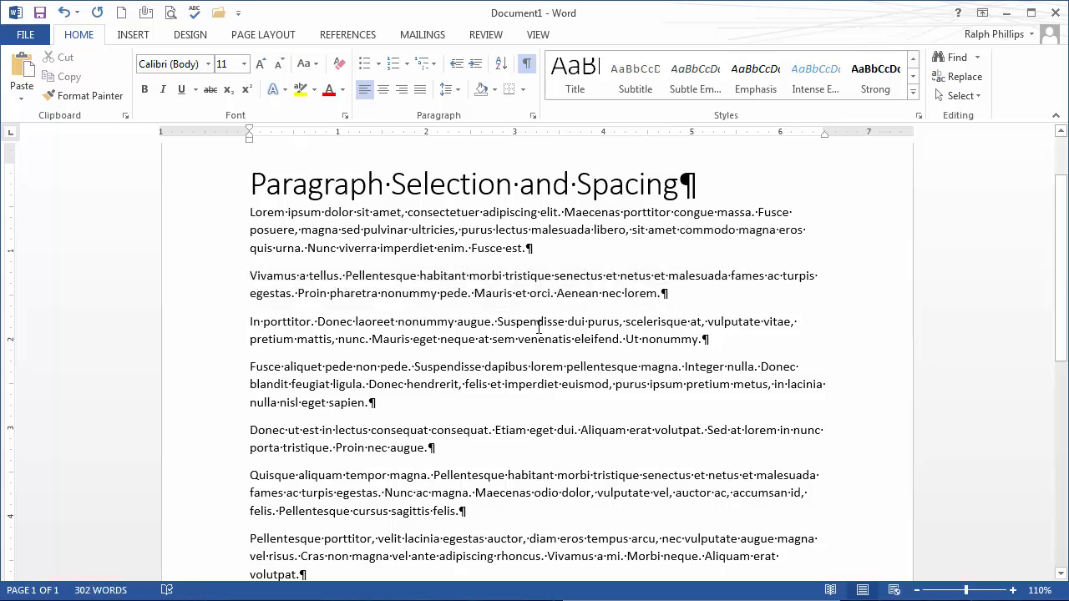
Select the whole "Vivamus" paragraph including its paragraph mark, alternating between selecting within the text and from the margin.
triple_click(472, 288)
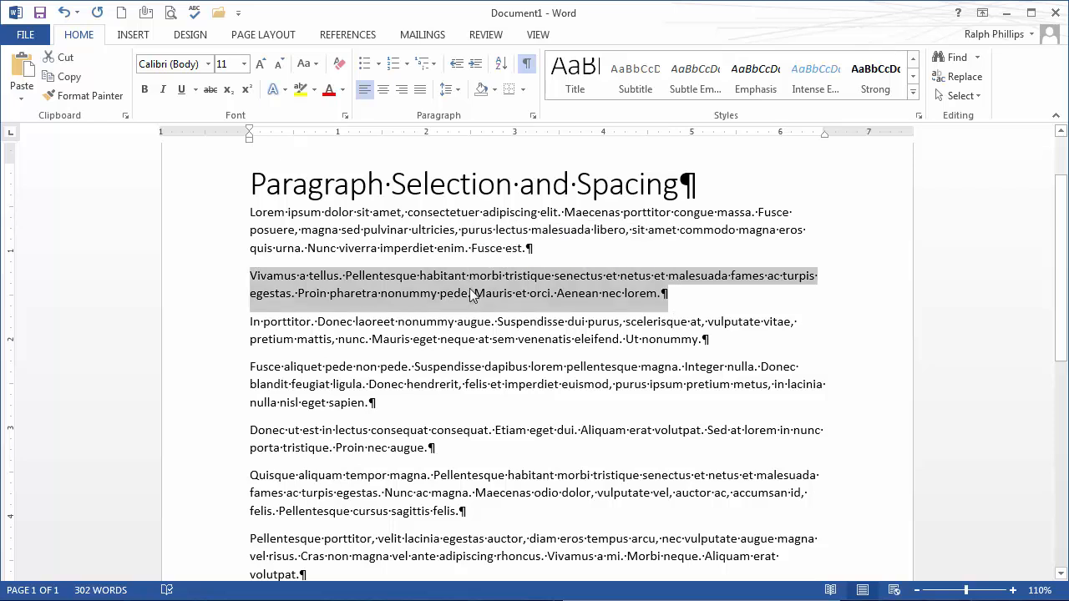
left_click(676, 299)
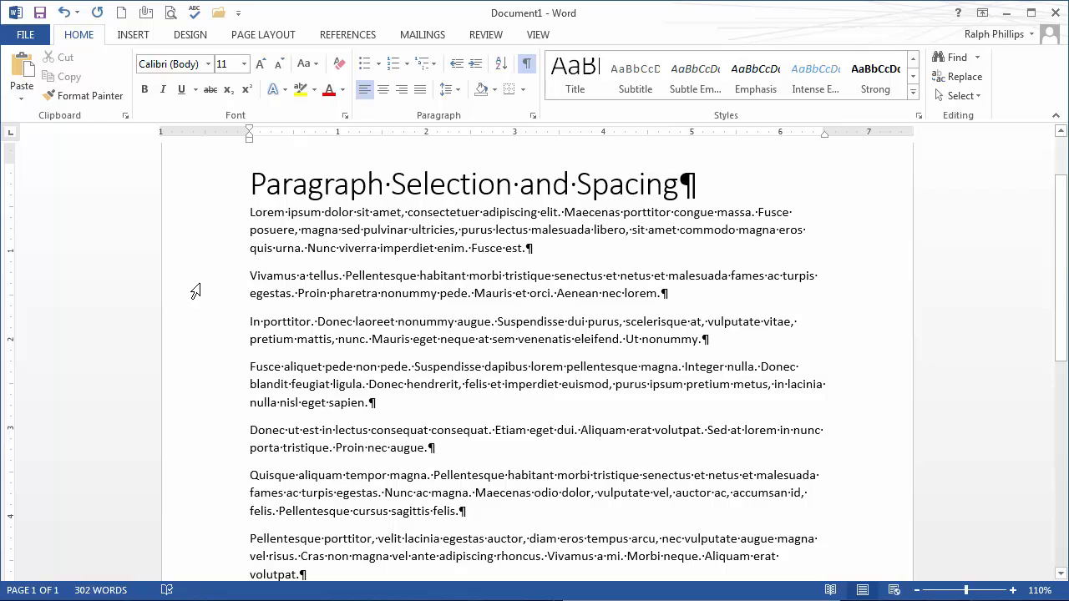
double_click(199, 286)
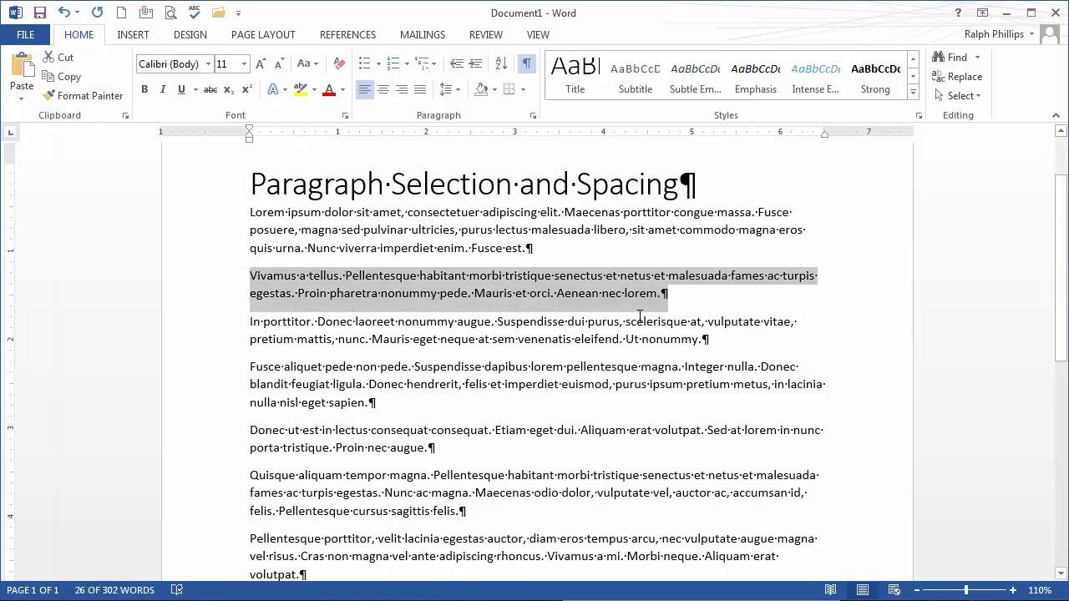
left_click(683, 312)
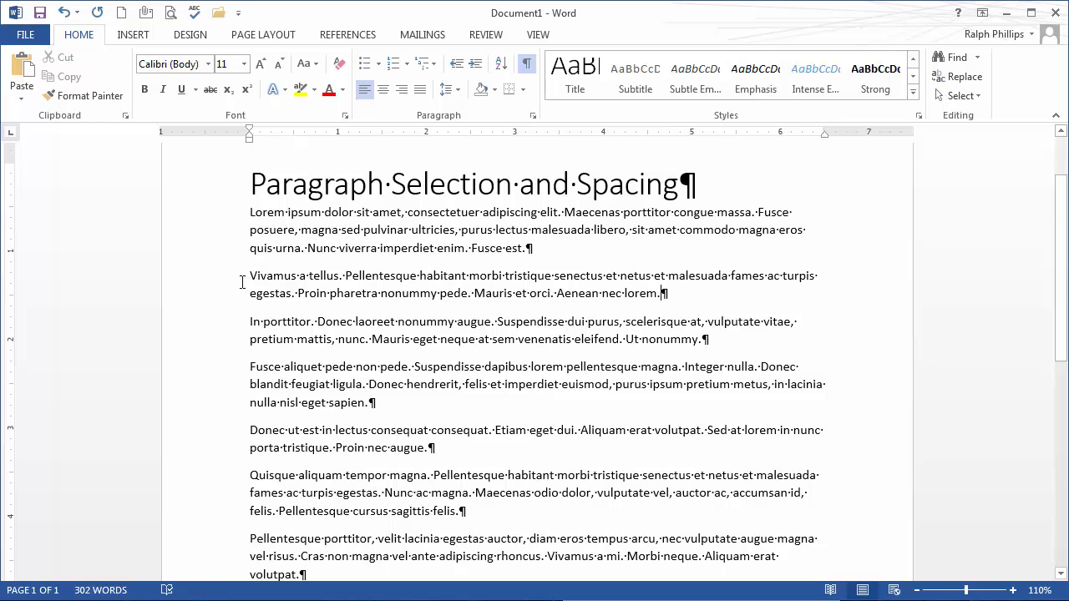
double_click(200, 292)
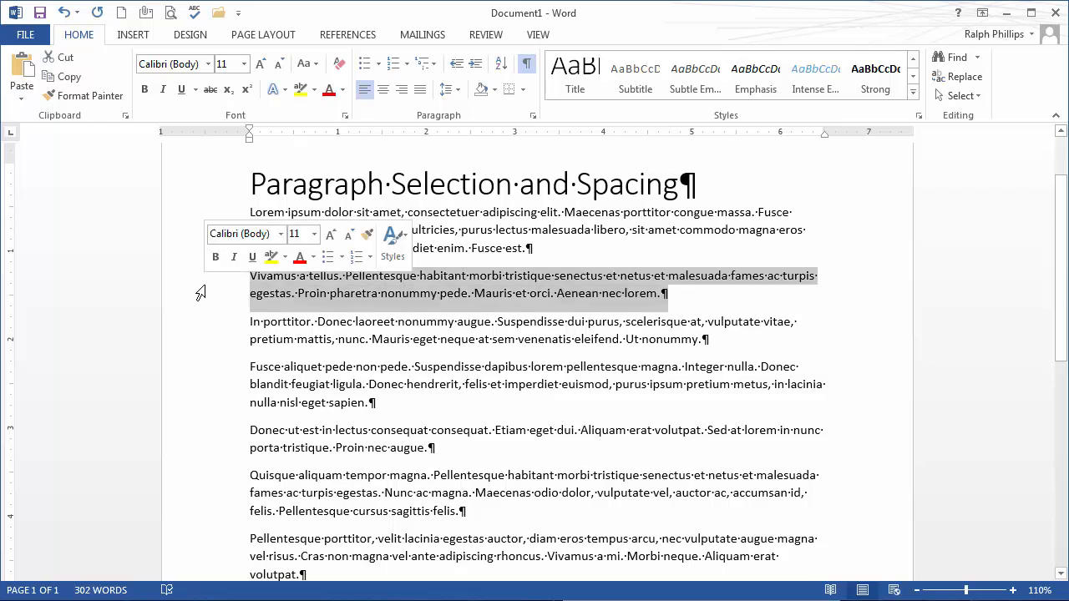
left_click(460, 321)
triple_click(461, 291)
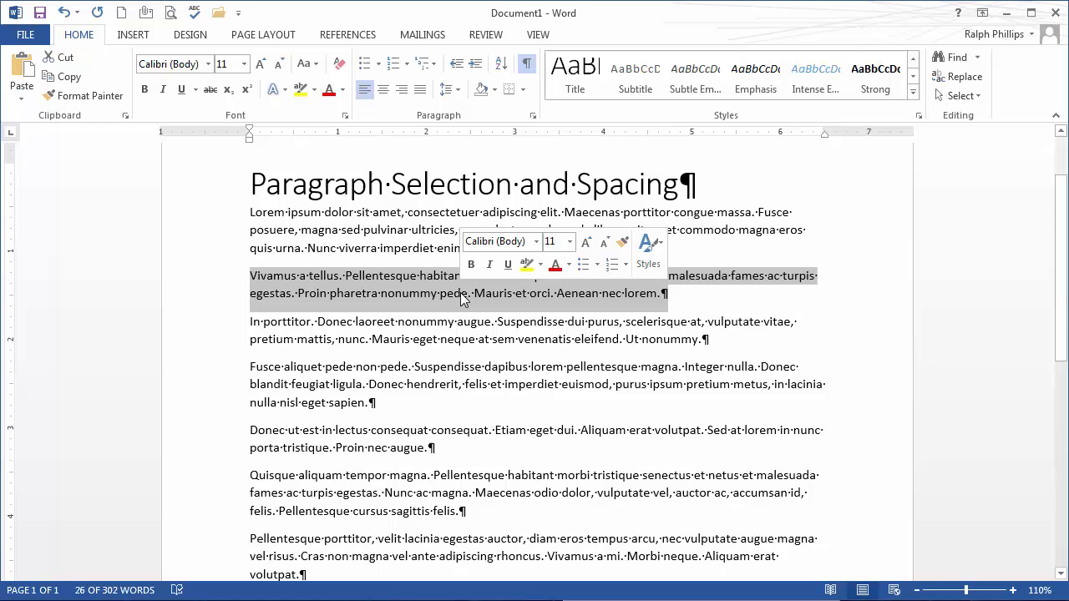
left_click(707, 312)
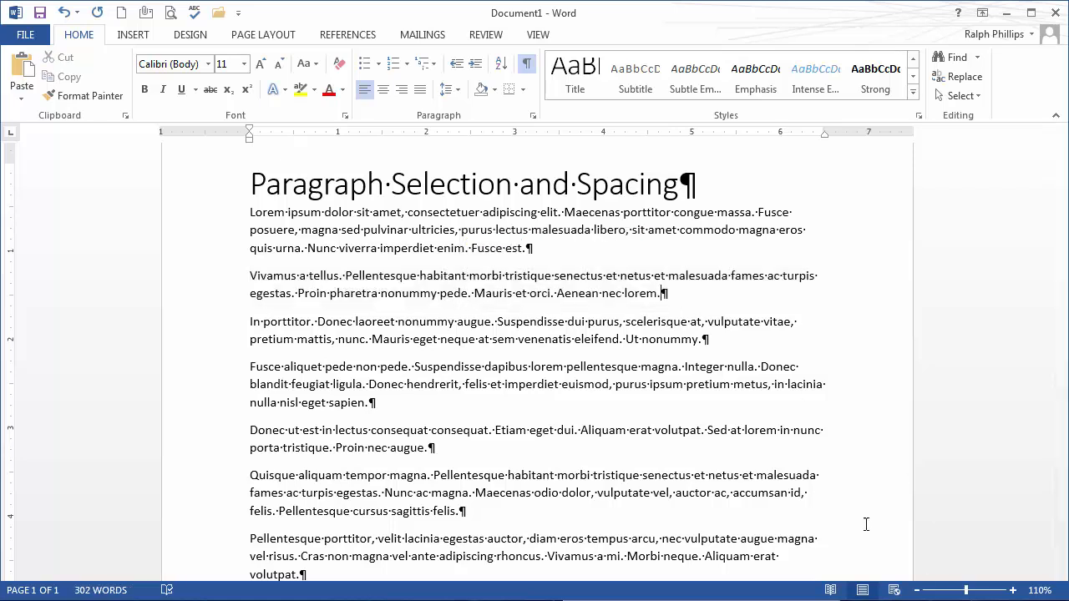
Toggle the formatting marks off and on twice, leaving them shown.
left_click(526, 65)
left_click(526, 65)
left_click(526, 65)
left_click(526, 66)
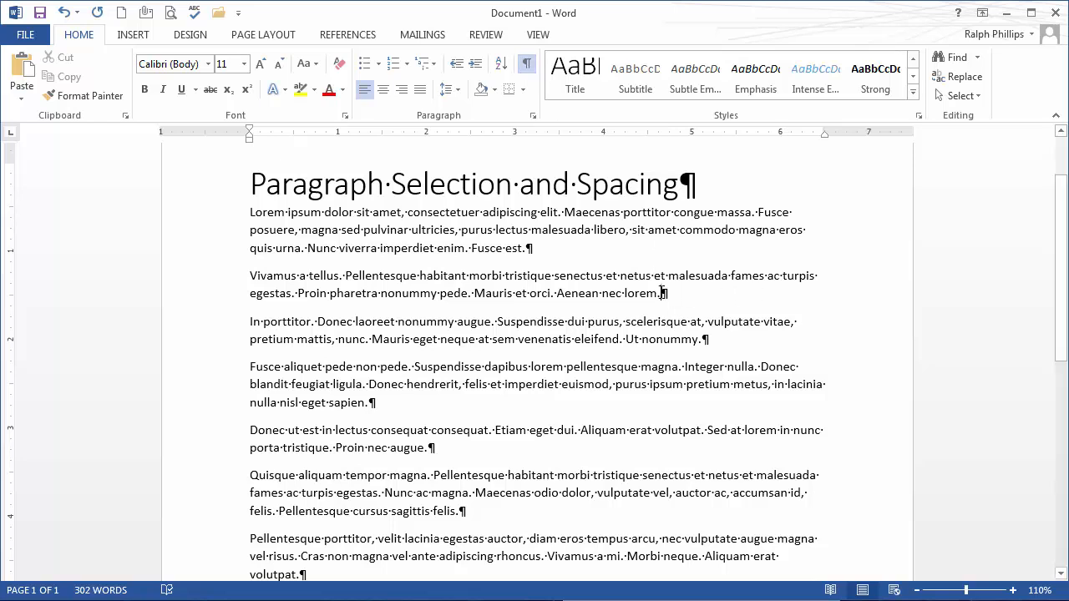
Insert a blank paragraph after the "Vivamus" paragraph and another after the "In porttitor" paragraph.
key("Return")
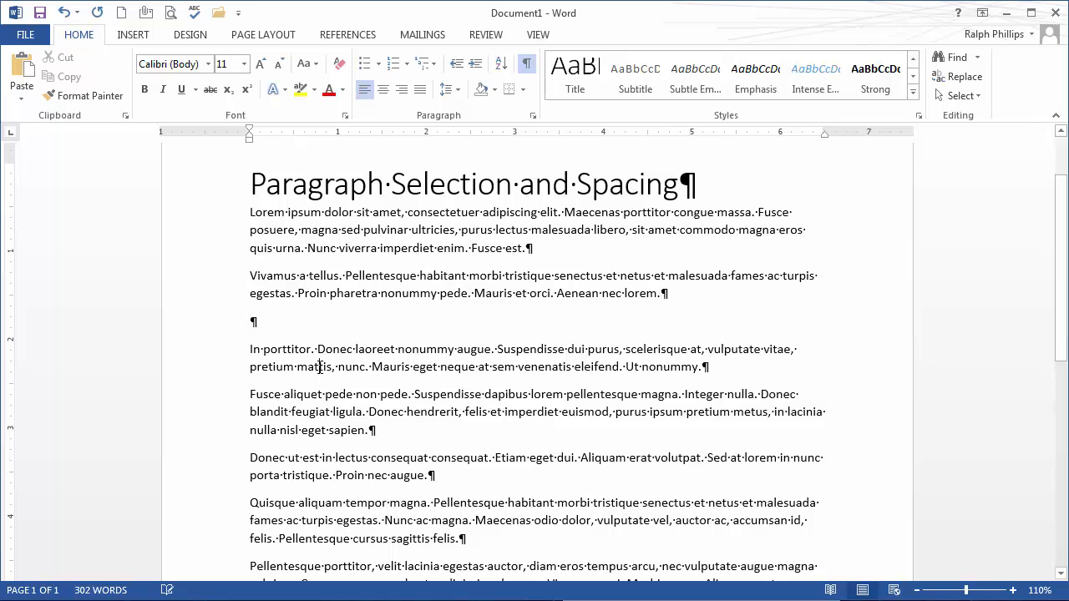
left_click(716, 370)
key("Return")
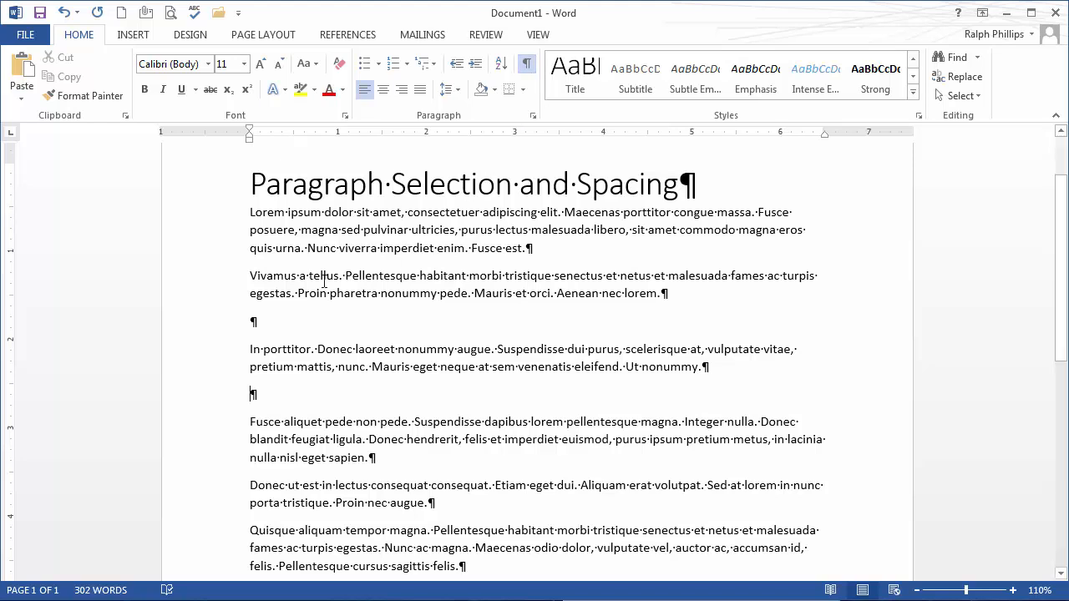
Delete the blank paragraphs following the "Vivamus" and "In porttitor" paragraphs, and hide the formatting marks.
left_click(208, 330)
key("Delete")
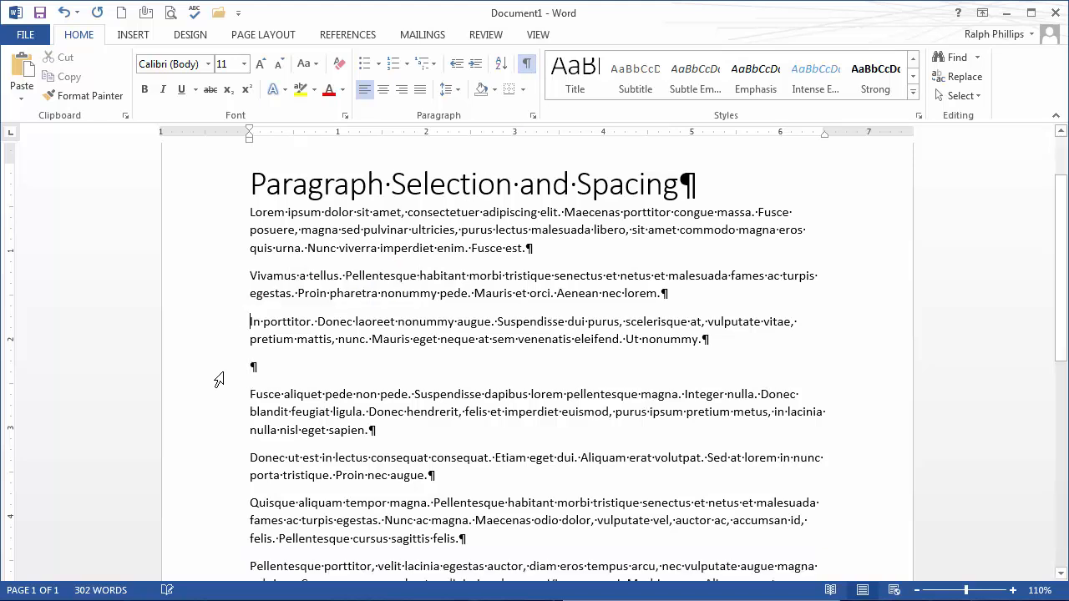
left_click(217, 376)
key("Delete")
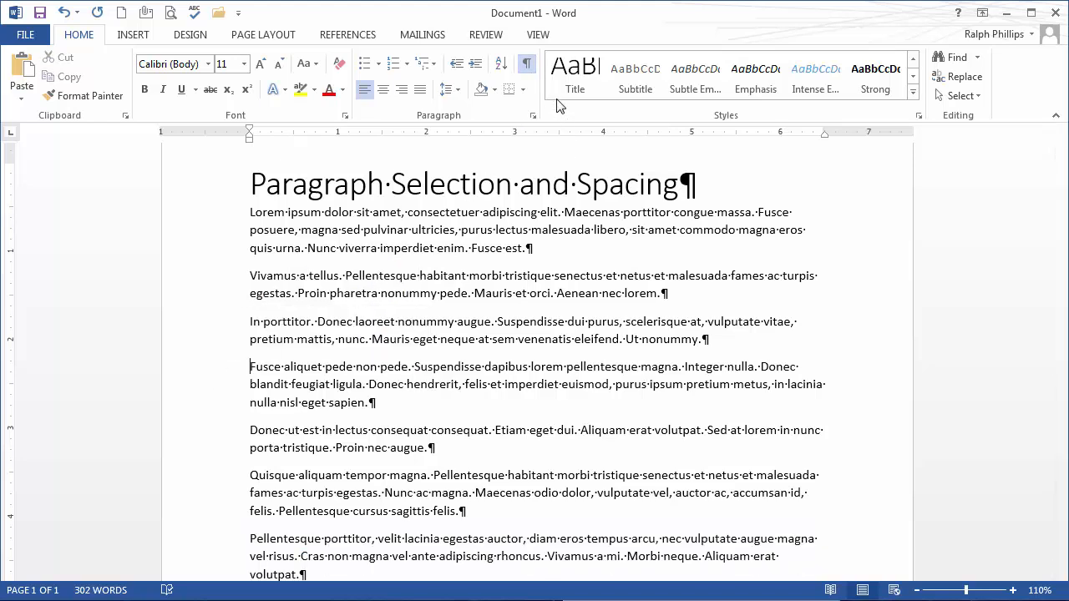
left_click(526, 64)
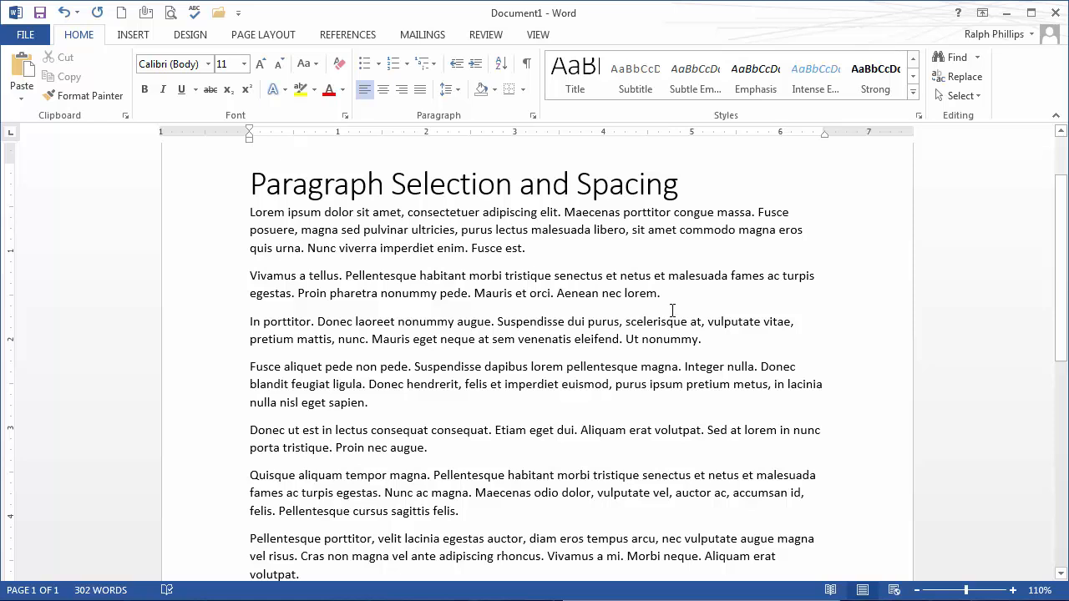
Insert five blank paragraphs between the title and the first body paragraph.
key("Return")
key("Return")
key("Return")
key("Return")
key("Return")
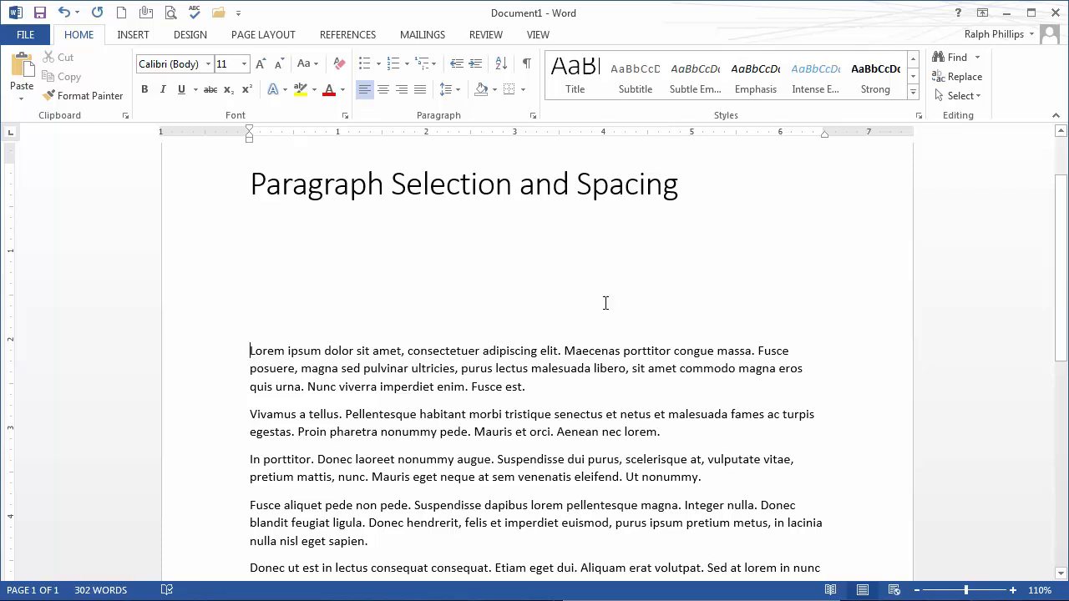
Briefly show the formatting marks, and delete the five blank paragraphs between the title and the first body paragraph.
left_click(526, 64)
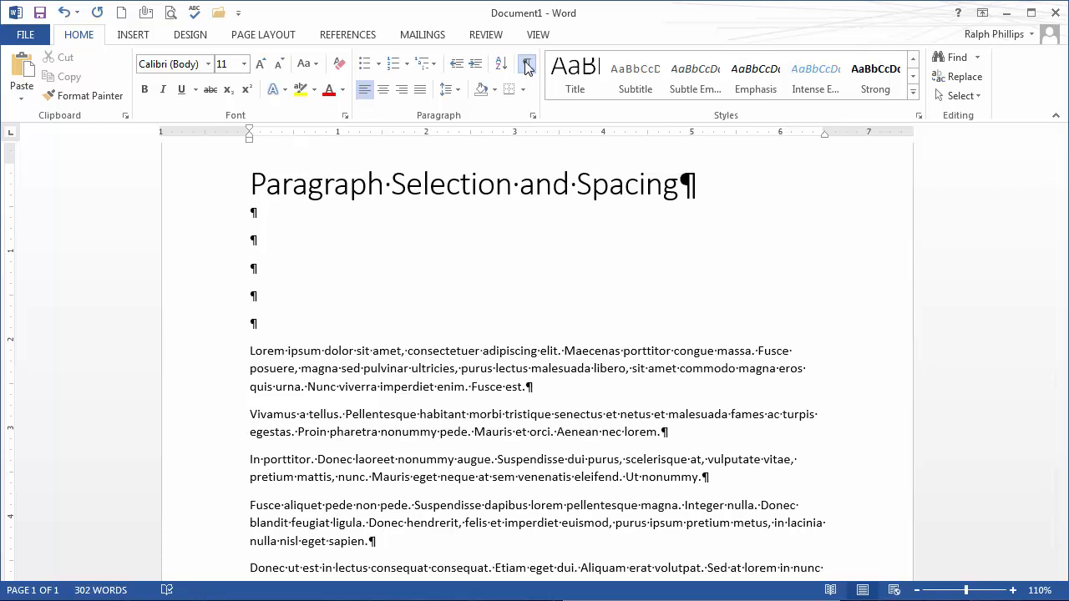
left_click(526, 64)
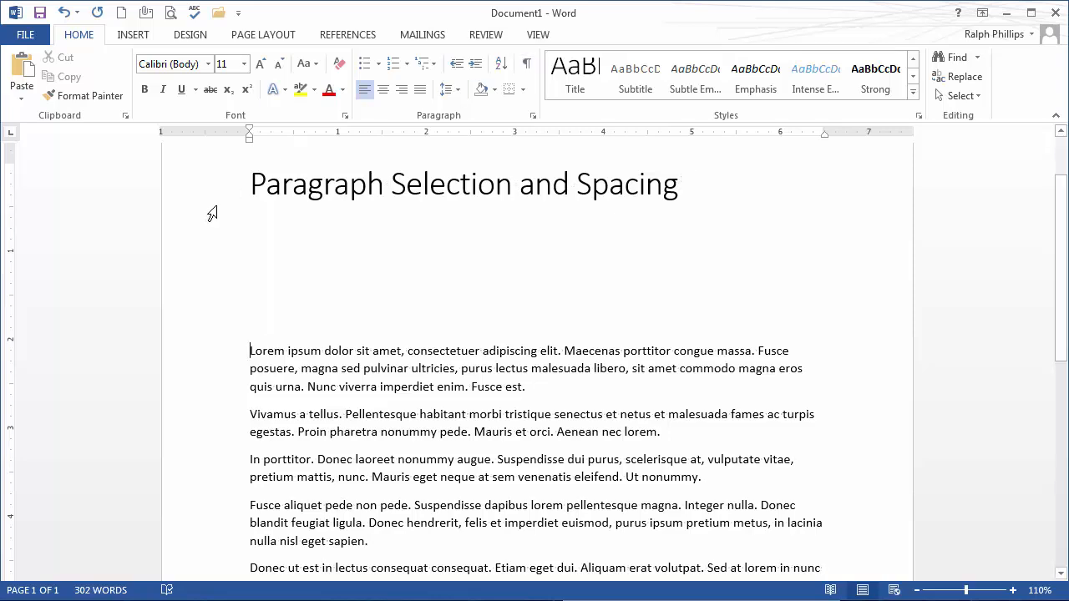
left_click_drag(214, 214, 222, 331)
key("Delete")
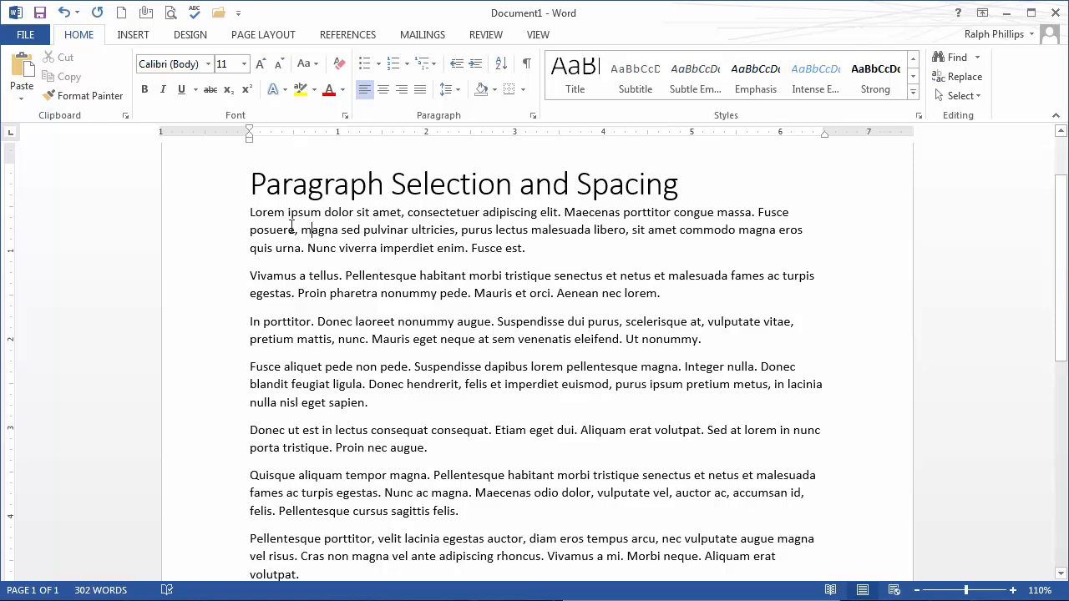
Increase the spacing before the first body paragraph, beginning "Lorem ipsum", to 48 pt.
left_click(389, 231)
triple_click(304, 231)
left_click(506, 248)
left_click(262, 37)
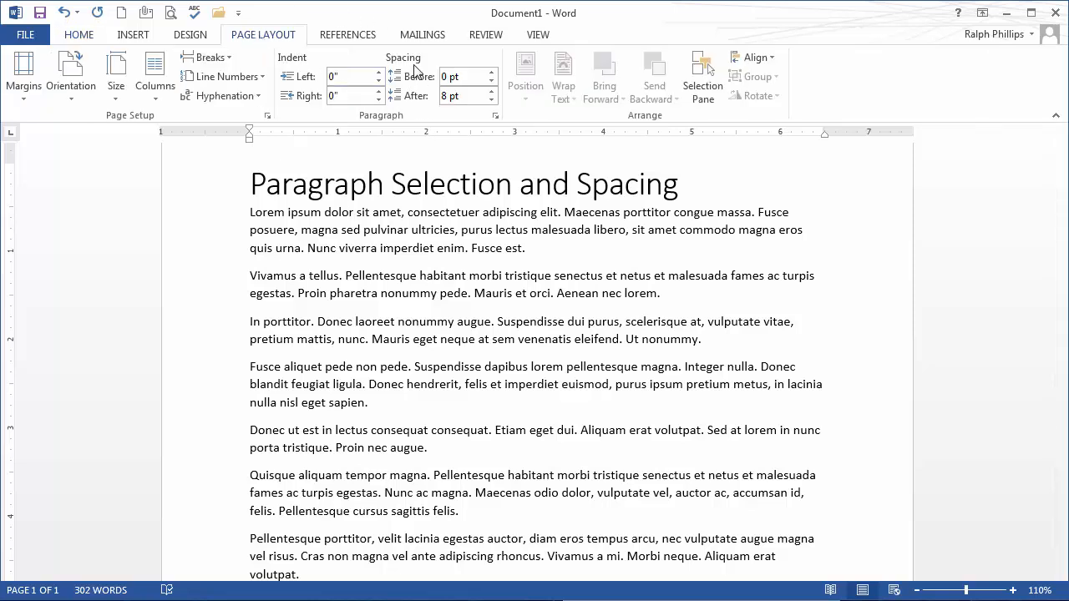
left_click(492, 74)
left_click(492, 74)
left_click(491, 73)
left_click(491, 73)
left_click(492, 73)
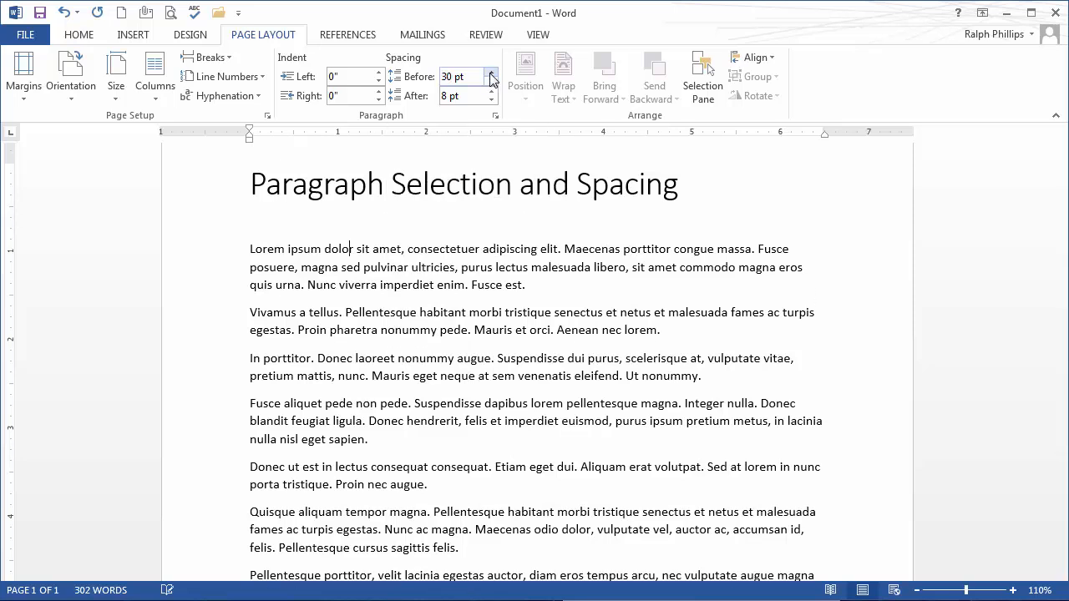
left_click(492, 73)
left_click(492, 73)
left_click(492, 74)
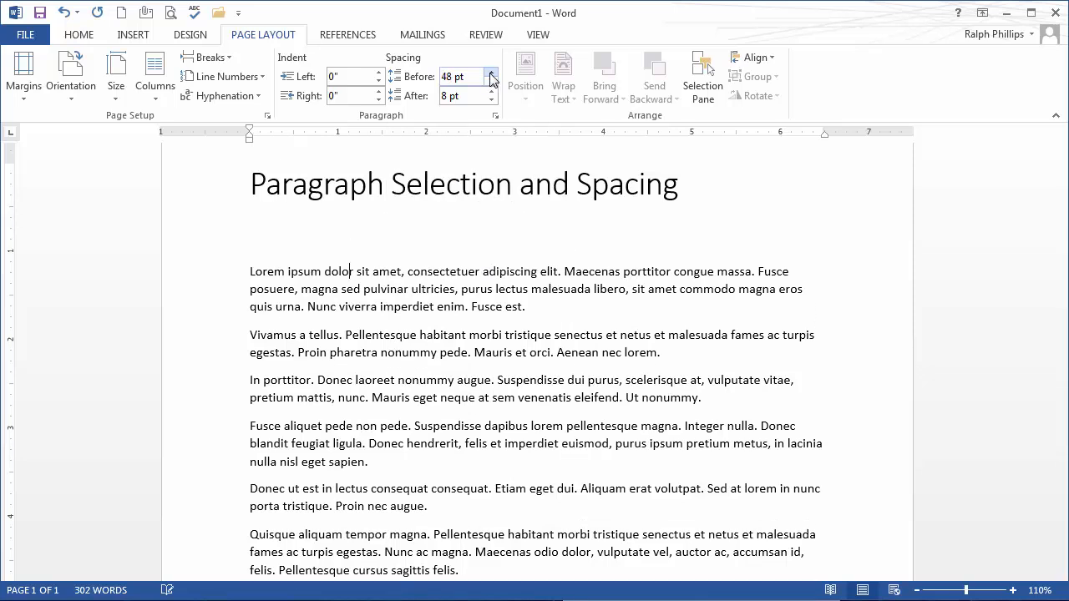
Show the formatting marks to examine the gap between the title and the first body paragraph, and hide them again.
left_click(380, 306)
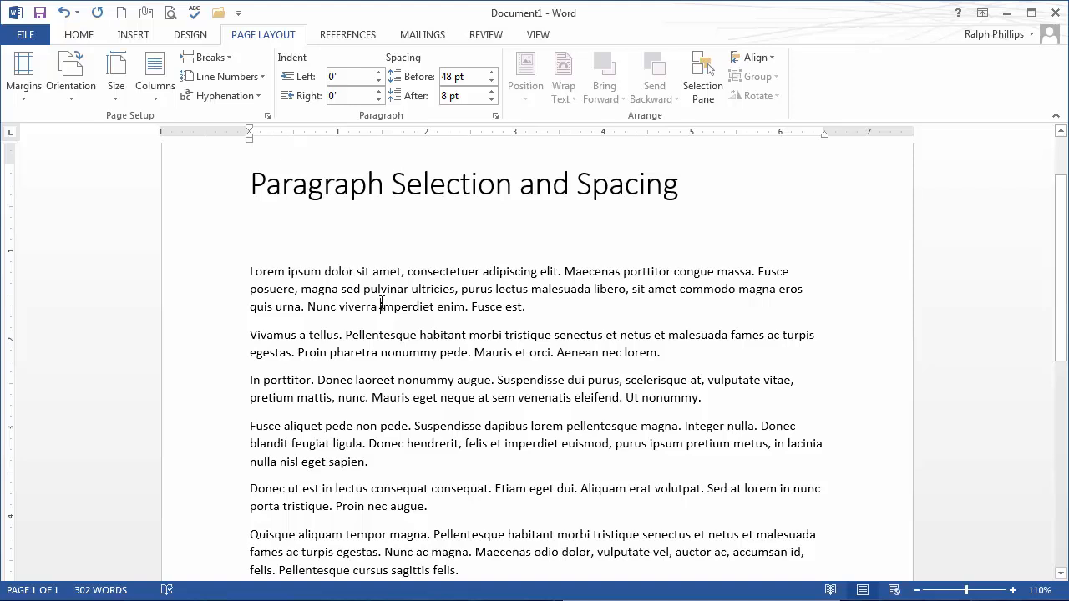
left_click(79, 35)
left_click(526, 63)
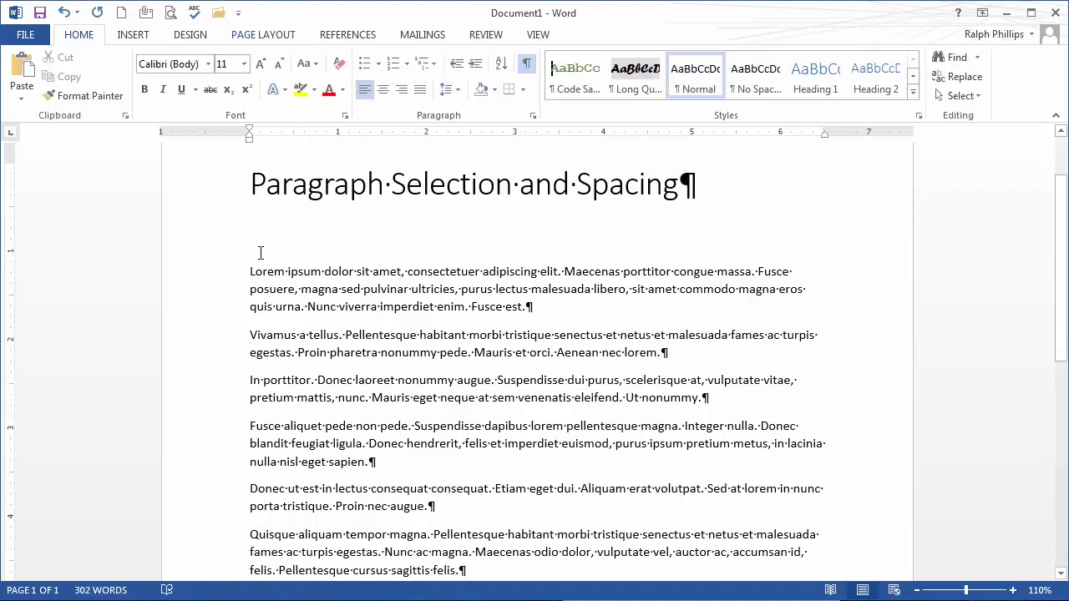
left_click(526, 65)
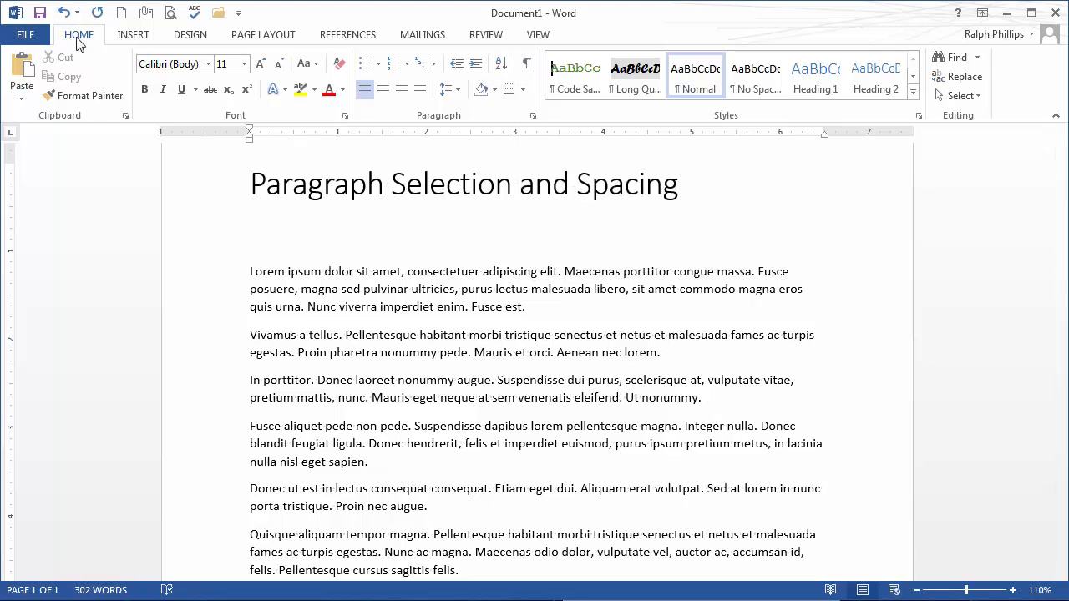
Set the spacing before the first body paragraph to 12 pt in the Paragraph settings.
left_click(247, 38)
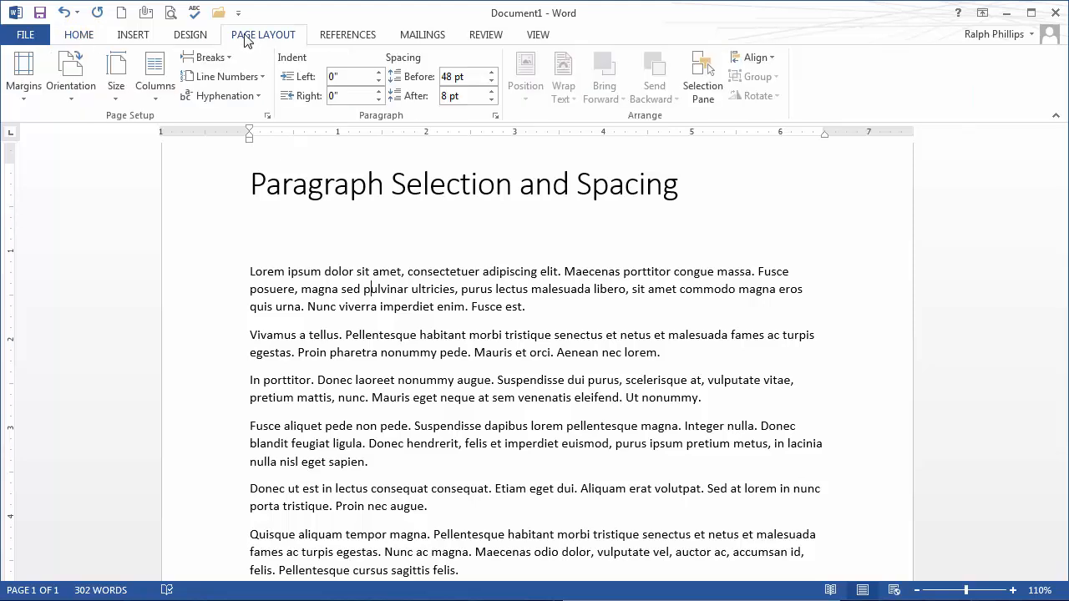
left_click(77, 40)
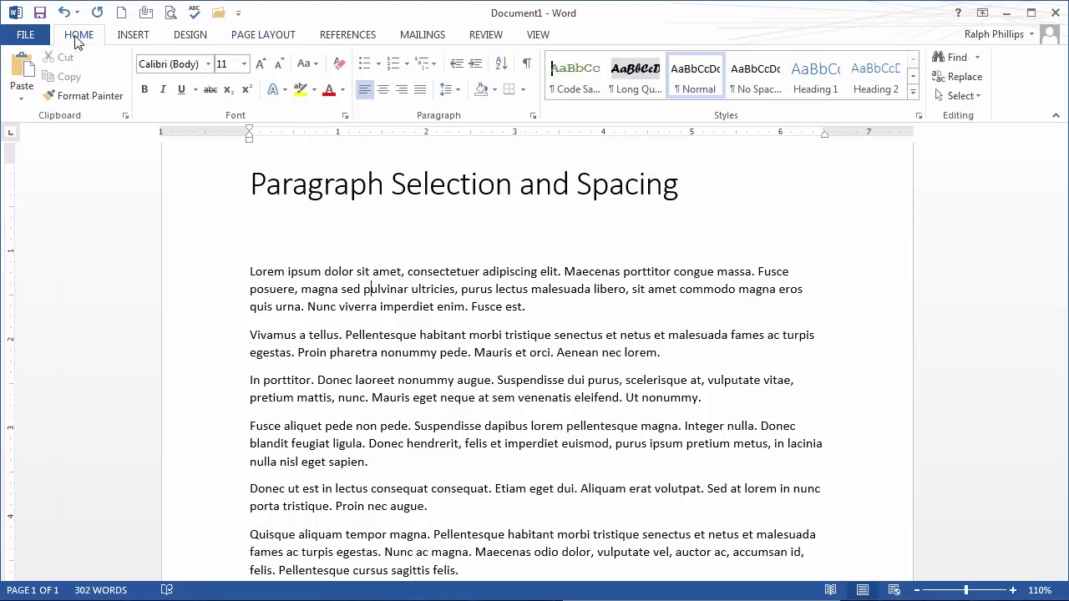
left_click(533, 118)
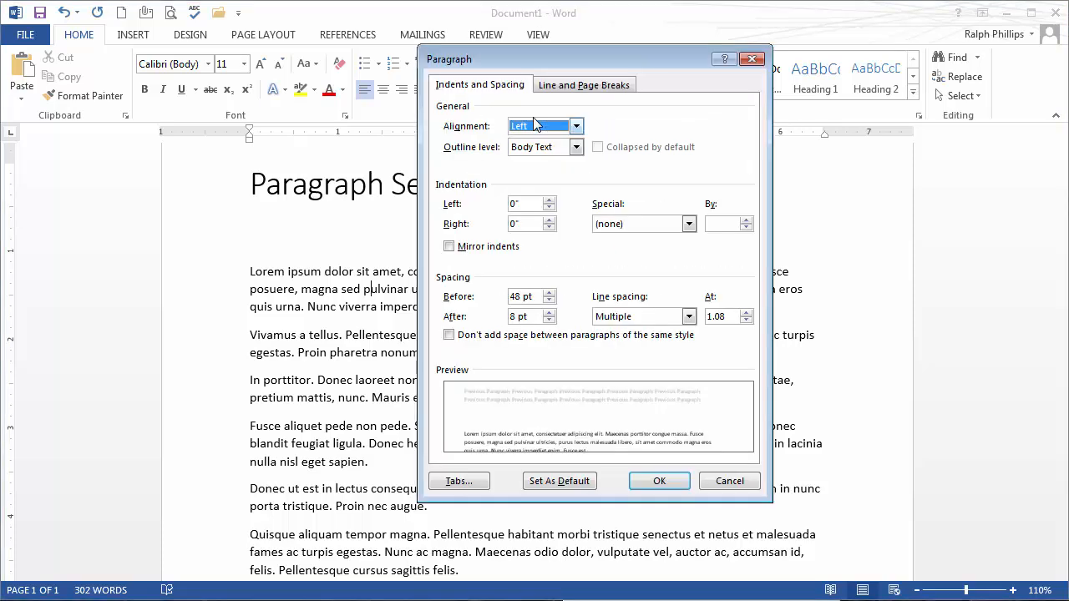
left_click_drag(513, 52, 498, 39)
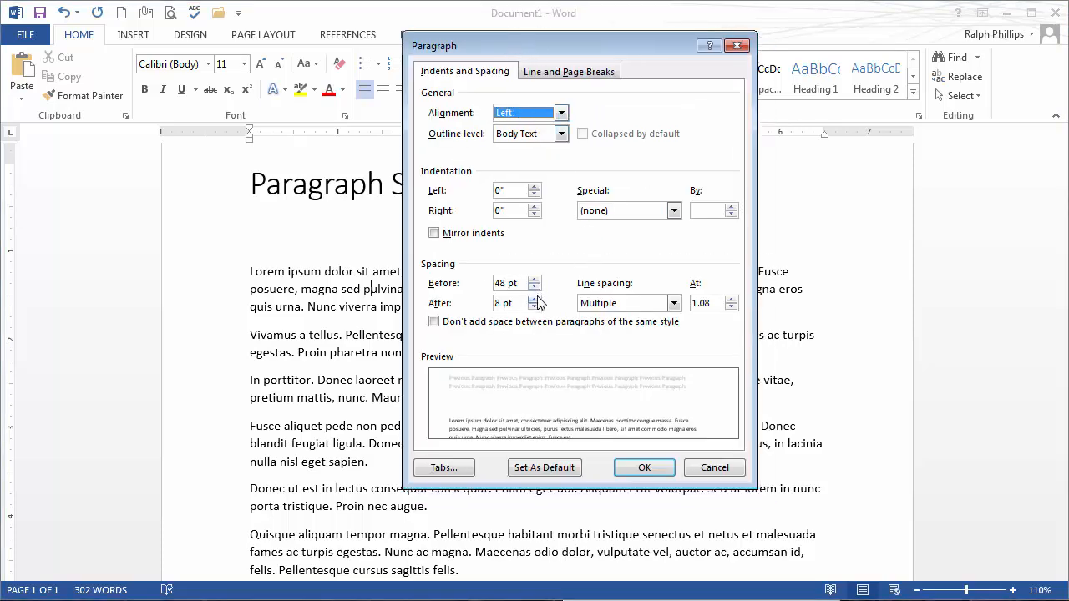
left_click(533, 289)
left_click(533, 288)
left_click(534, 289)
left_click(534, 289)
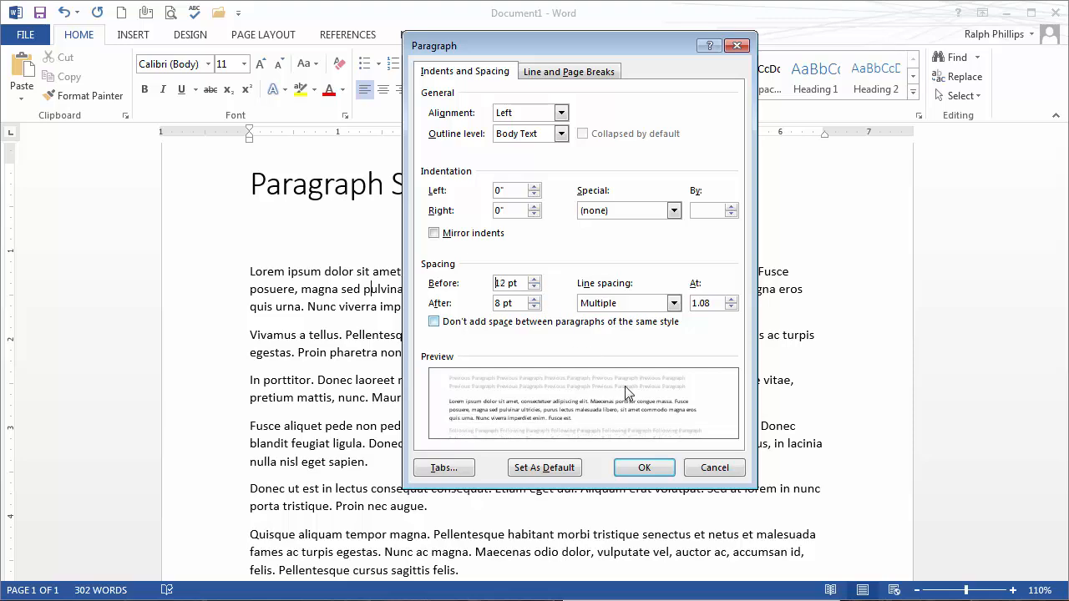
left_click(648, 466)
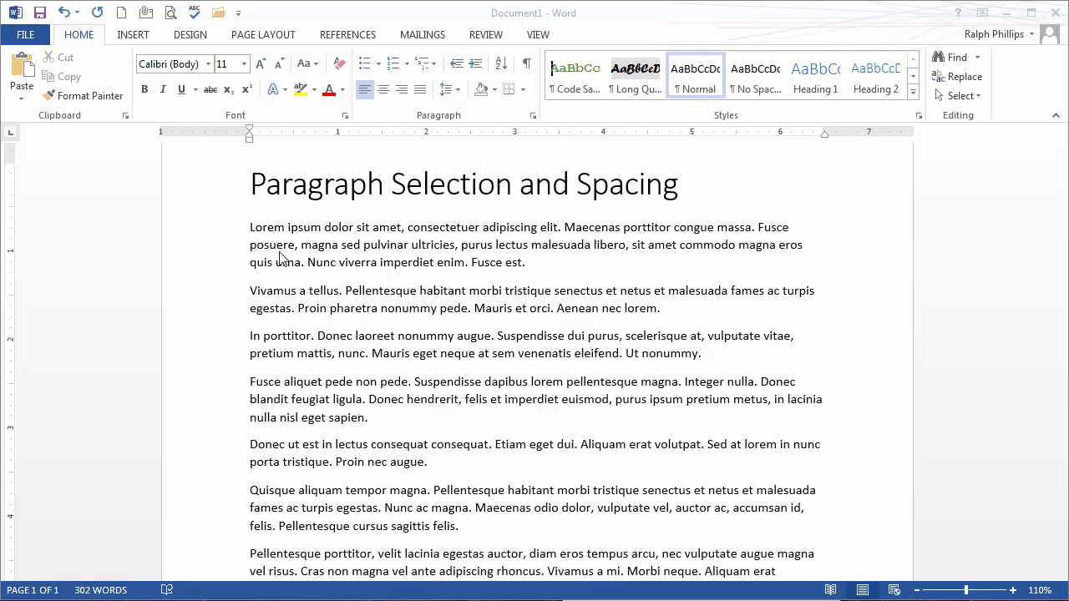
Select the whole document and set the spacing before all paragraphs to 24 pt in the Paragraph settings.
key("ctrl+a")
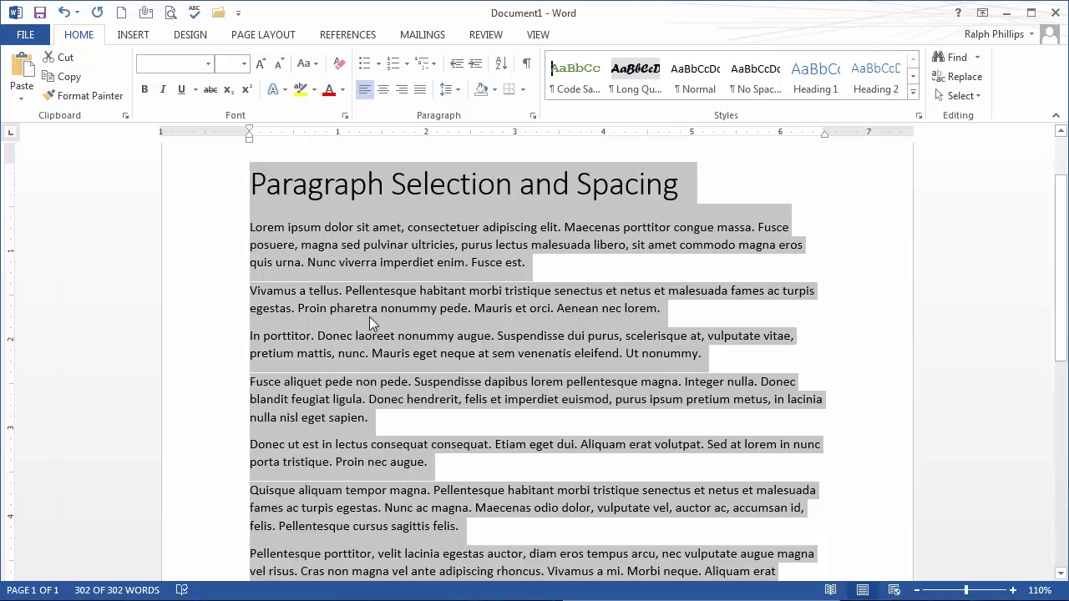
triple_click(195, 286)
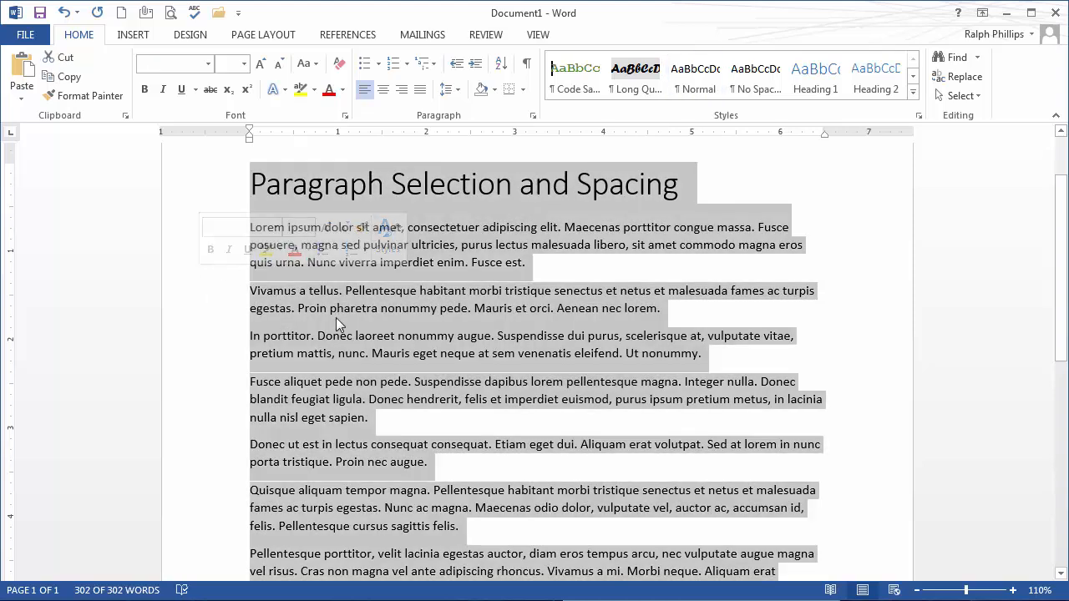
left_click(532, 115)
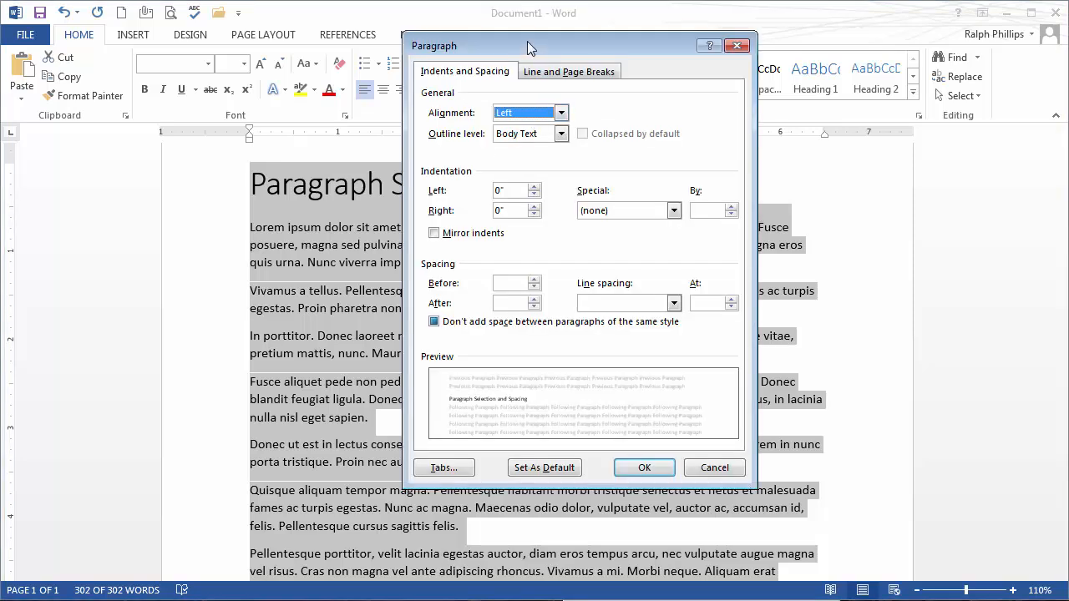
left_click_drag(524, 48, 498, 36)
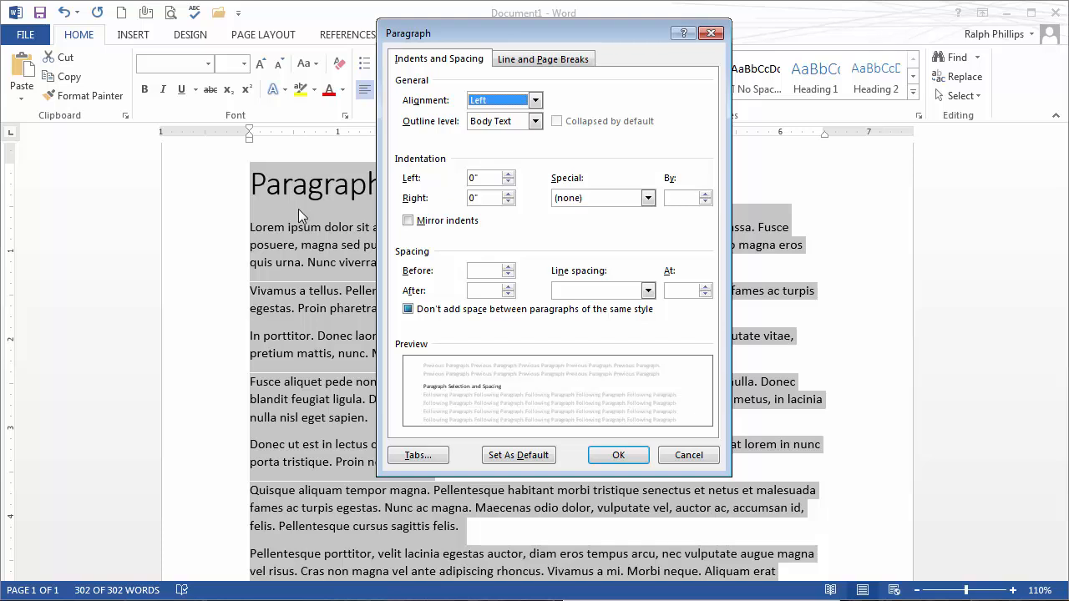
left_click(508, 269)
left_click(508, 268)
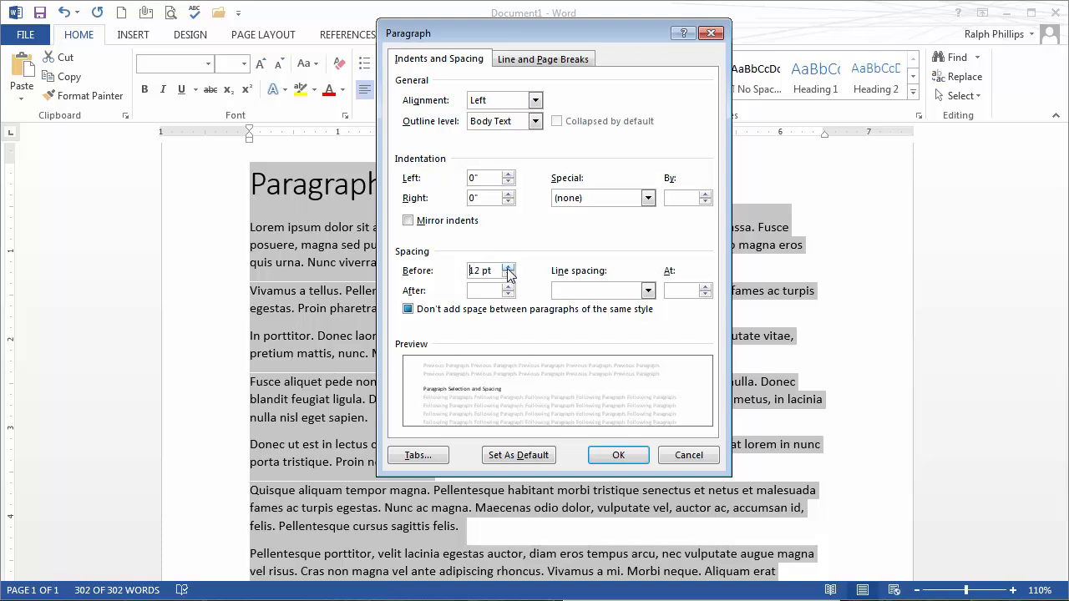
left_click(507, 268)
left_click(508, 269)
left_click(617, 455)
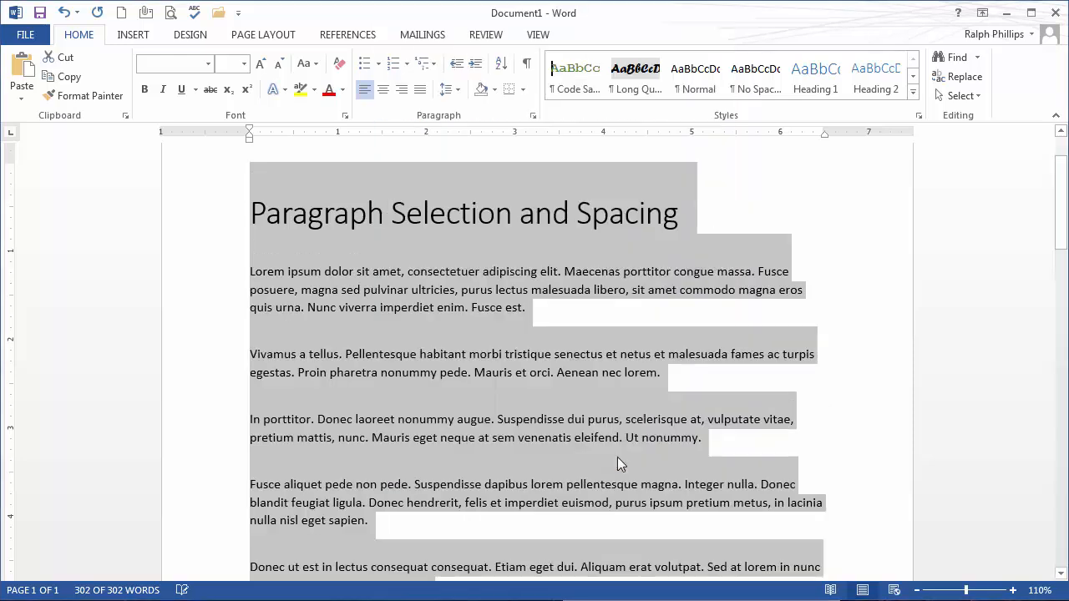
Review the spacing throughout the document, and undo the spacing change applied to all paragraphs.
left_click(438, 419)
scroll(393, 421, "down", 6)
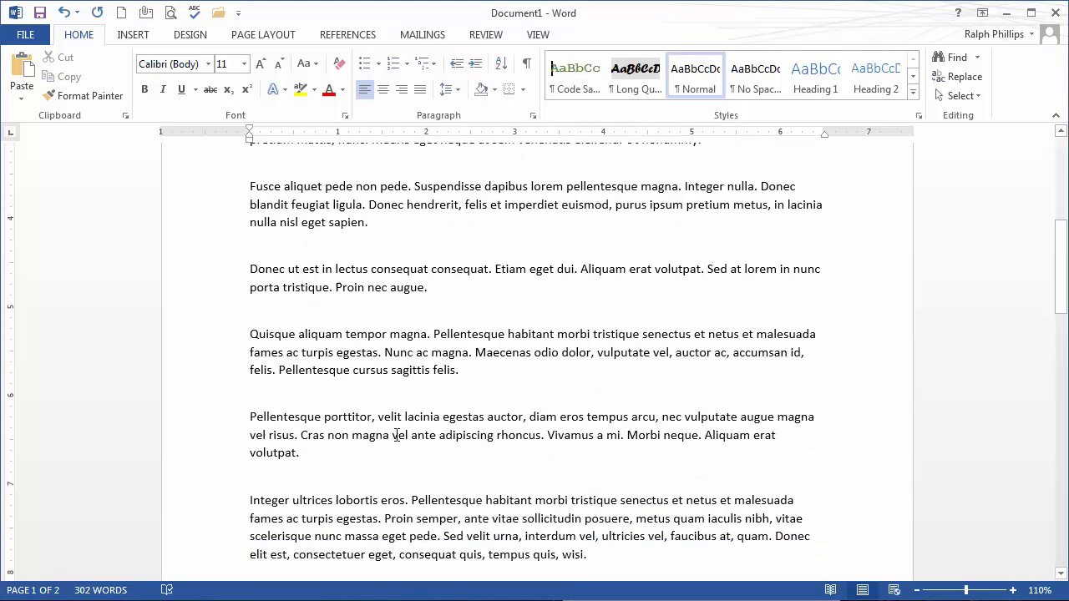
scroll(397, 449, "up", 8)
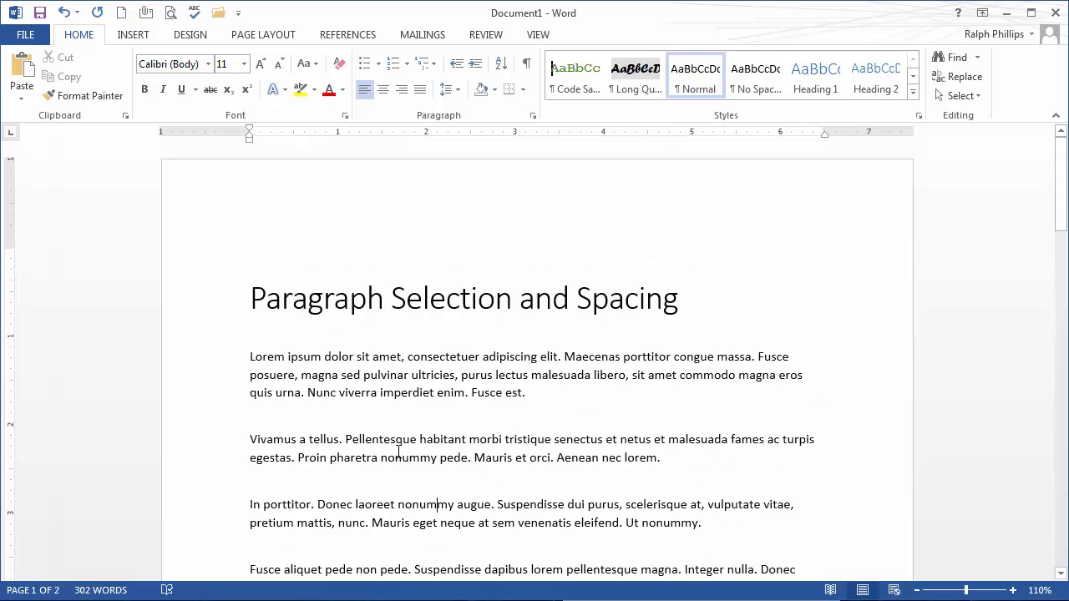
left_click_drag(254, 297, 715, 294)
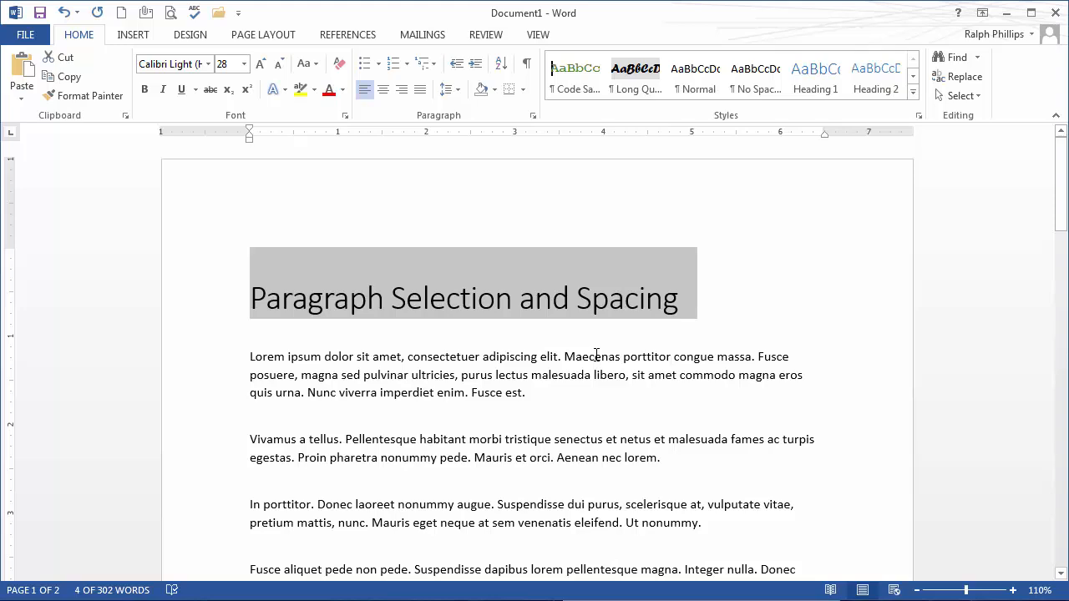
key("ctrl+a")
key("ctrl+0")
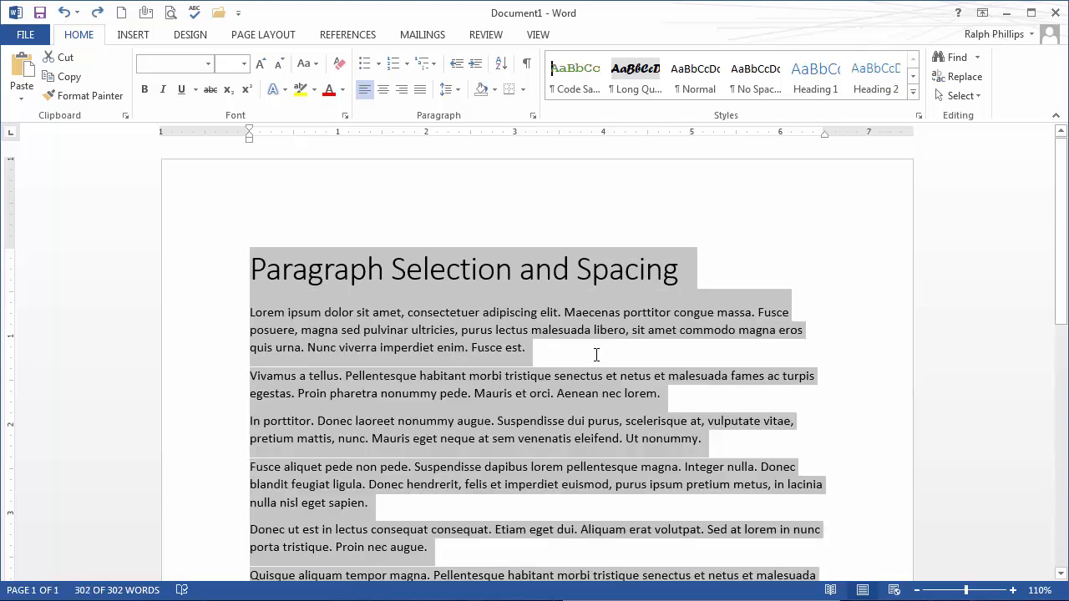
left_click(324, 267)
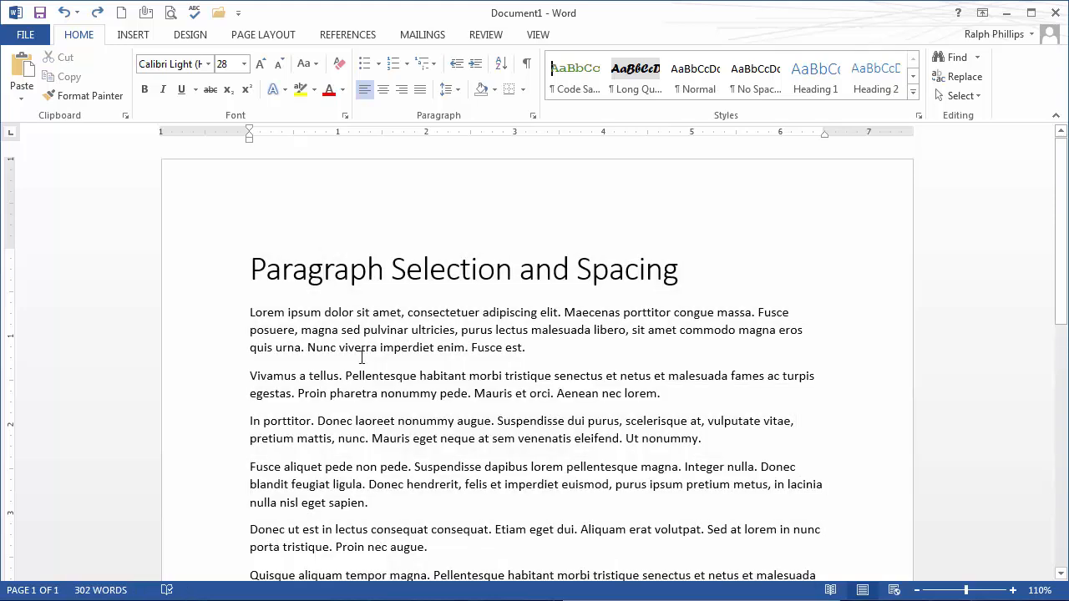
Place the insertion point at the end of the document's last paragraph, after "nascetur ridiculus mus.".
scroll(362, 357, "down", 3)
scroll(362, 357, "down", 8)
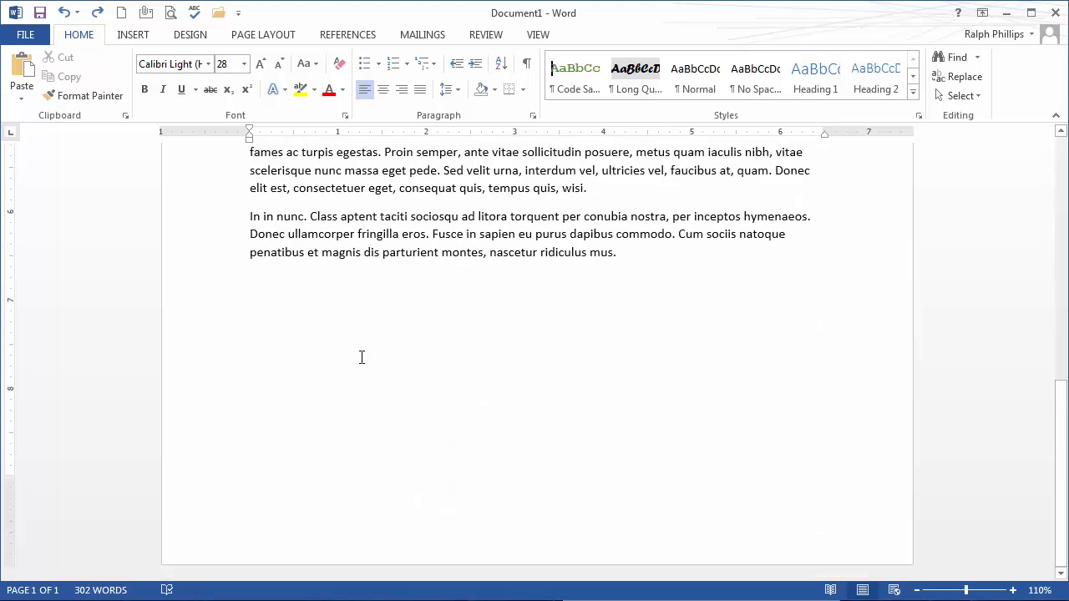
left_click(631, 254)
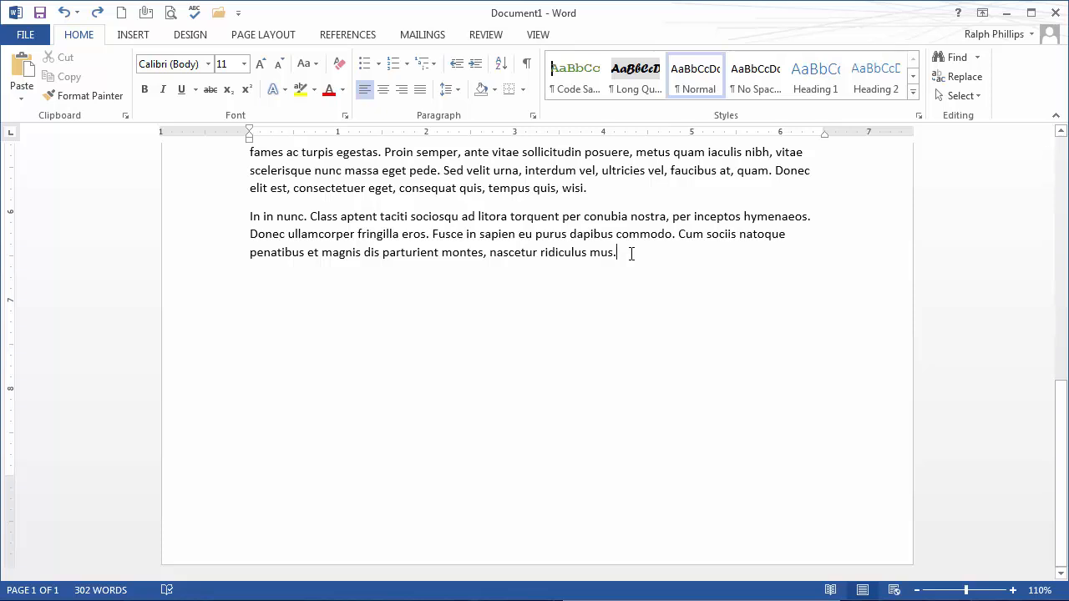